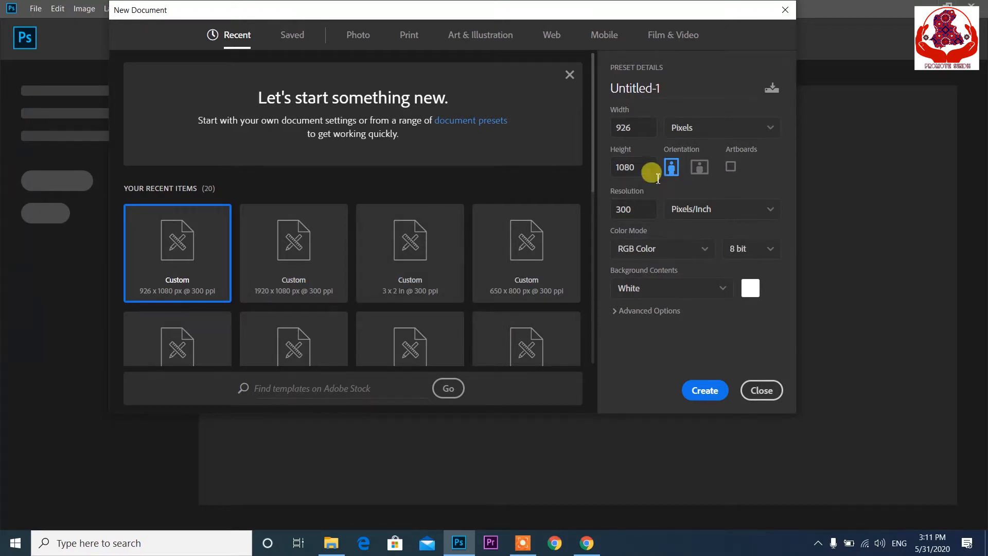
# Create a new document 700 pixels wide and 300 pixels high
pyautogui.click(636, 130)
pyautogui.moveTo(636, 130); pyautogui.dragTo(589, 132)
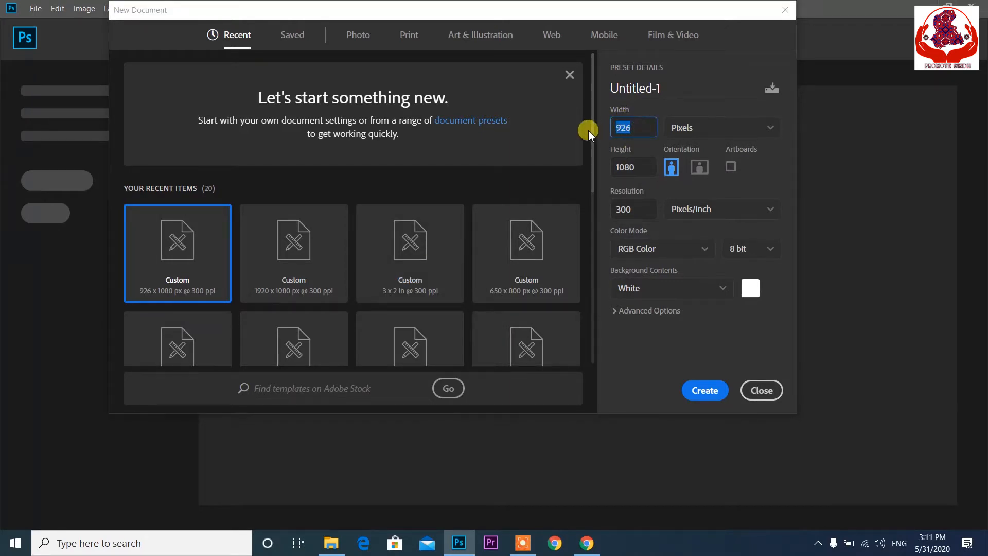
pyautogui.write('7')
pyautogui.moveTo(641, 166); pyautogui.dragTo(576, 174)
pyautogui.write('300')
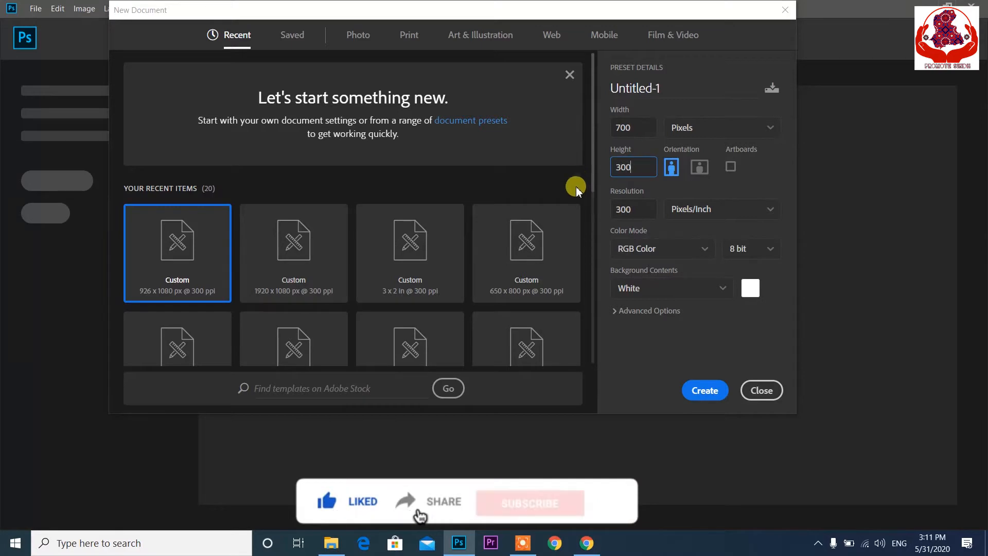
pyautogui.click(706, 390)
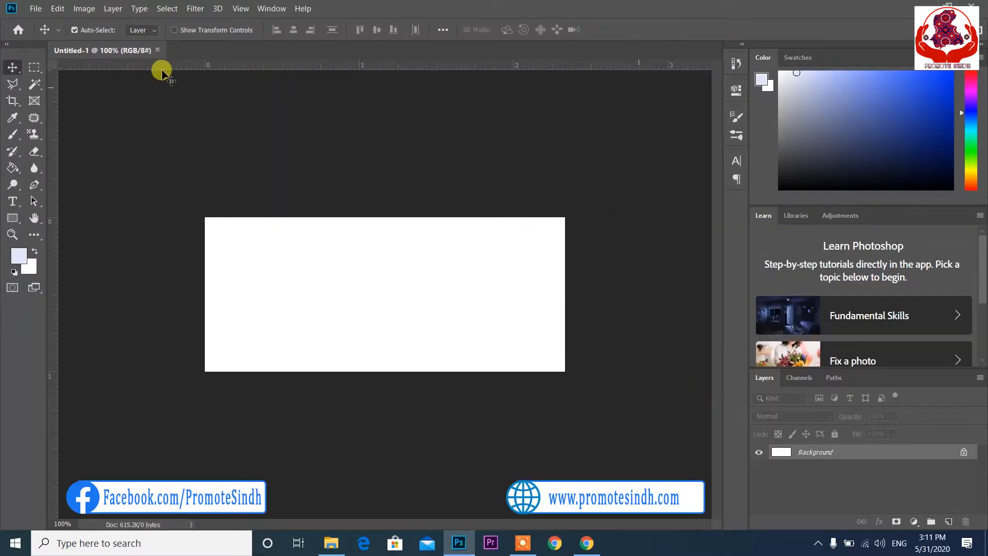
# Save the document in Photoshop format under the file name banner
pyautogui.click(33, 8)
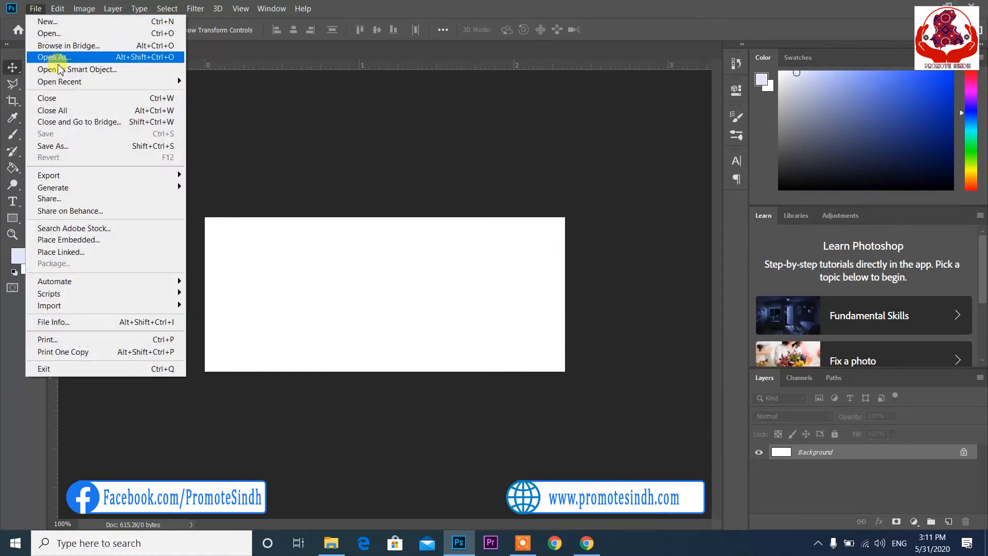
pyautogui.click(74, 147)
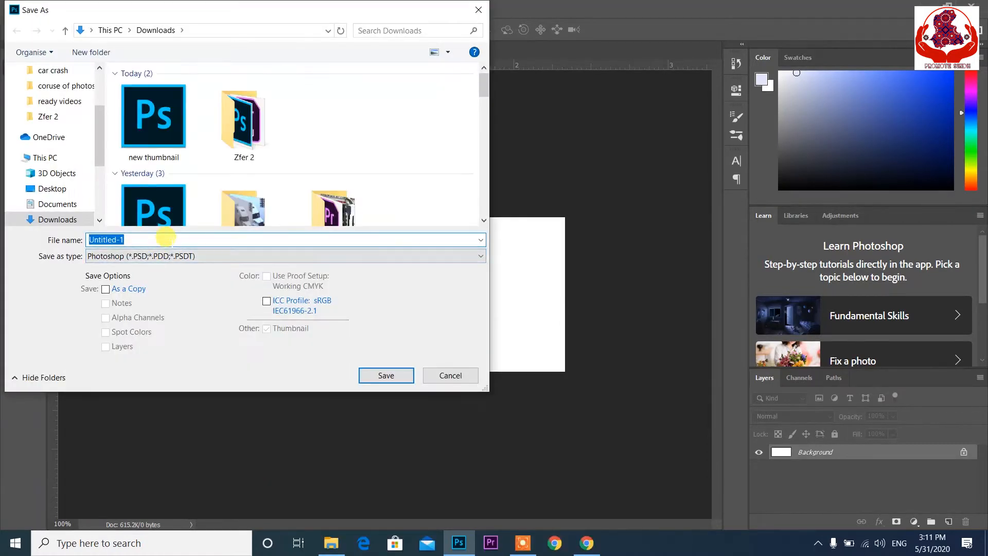
pyautogui.write('banner')
pyautogui.click(402, 375)
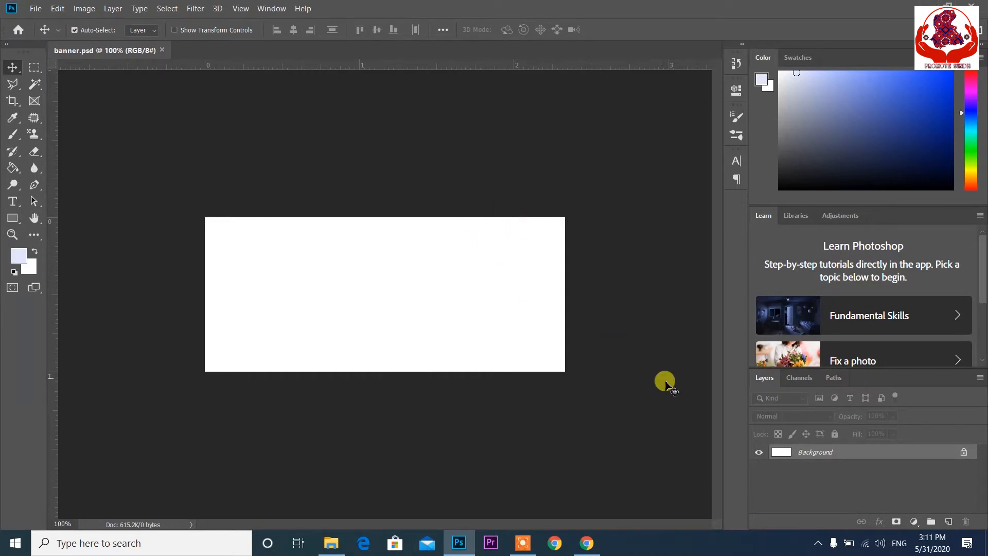
# Unlock the background layer and fill it with the grey-blue colour #75798c using the Paint Bucket
pyautogui.click(963, 451)
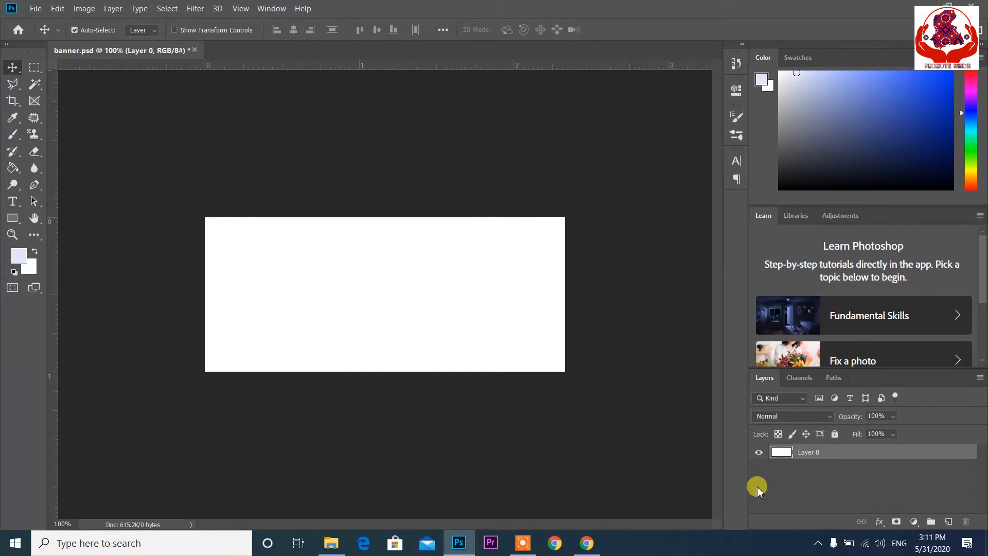
pyautogui.click(18, 256)
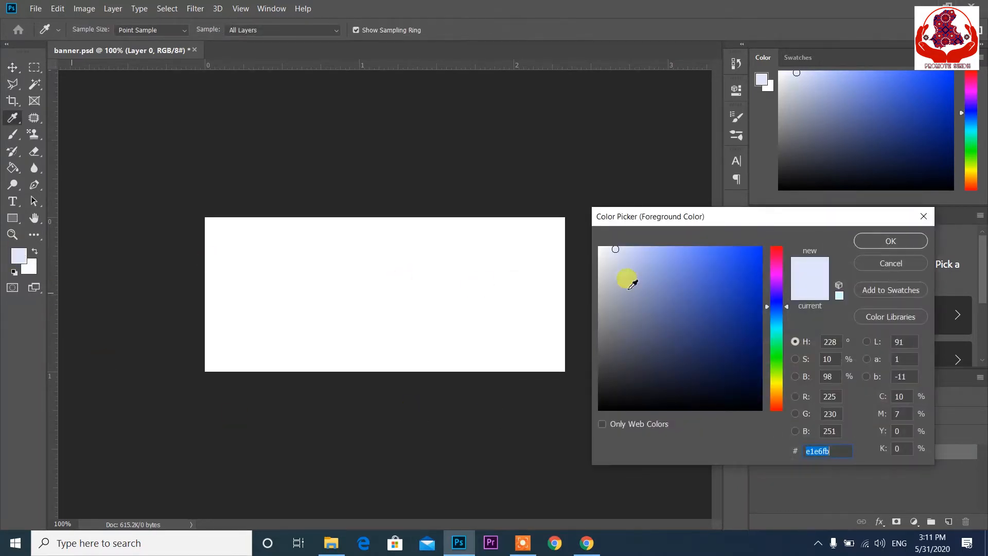
pyautogui.click(618, 327)
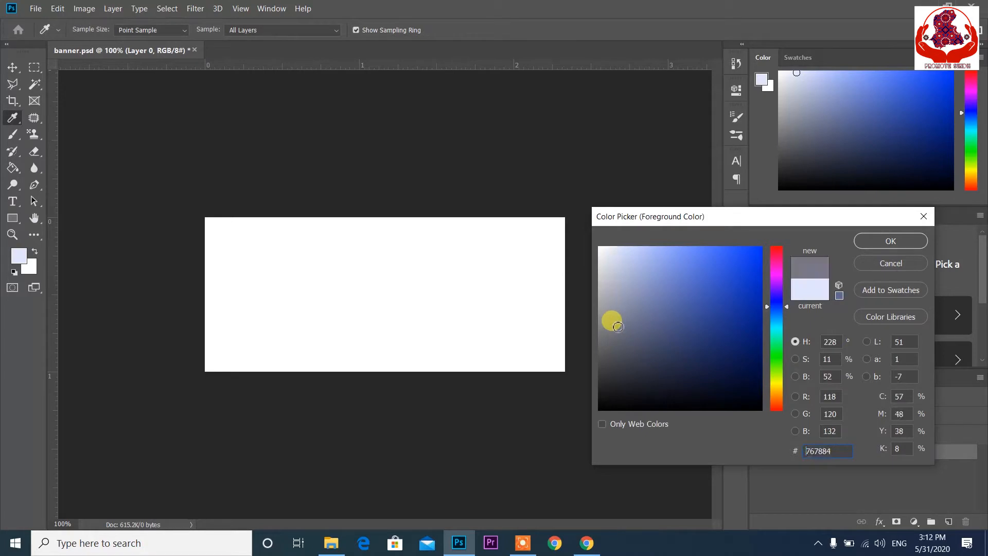
pyautogui.click(624, 321)
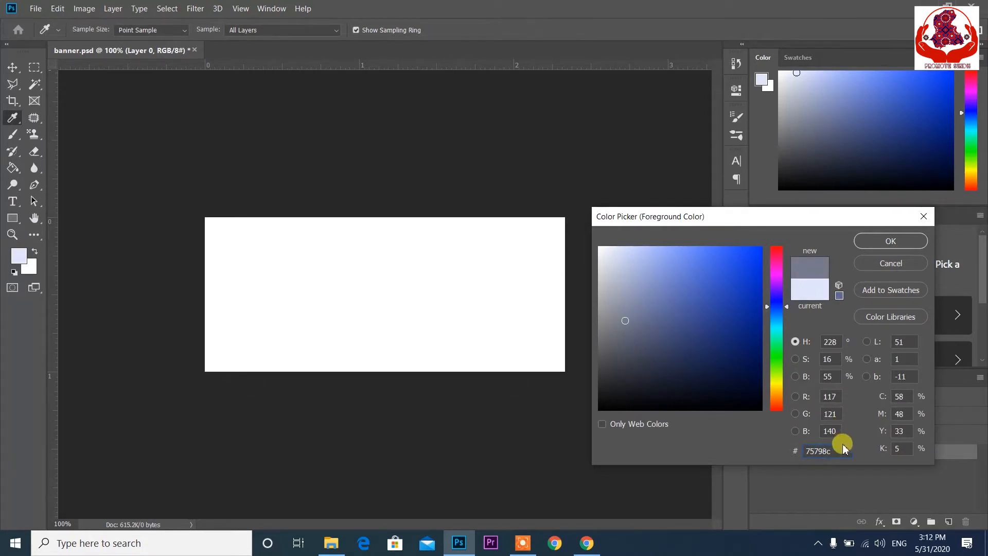
pyautogui.click(891, 241)
pyautogui.press('v')
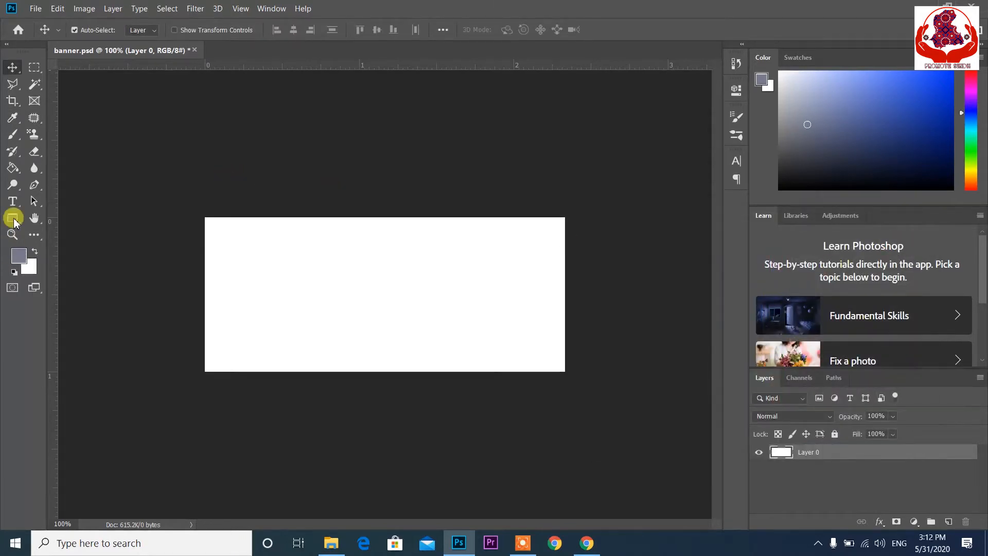
pyautogui.click(13, 169)
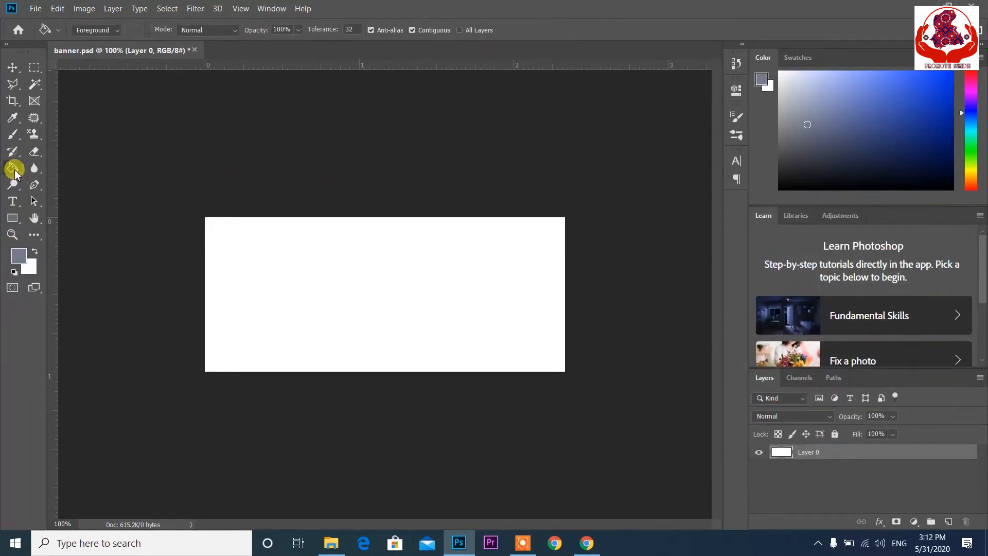
pyautogui.click(344, 273)
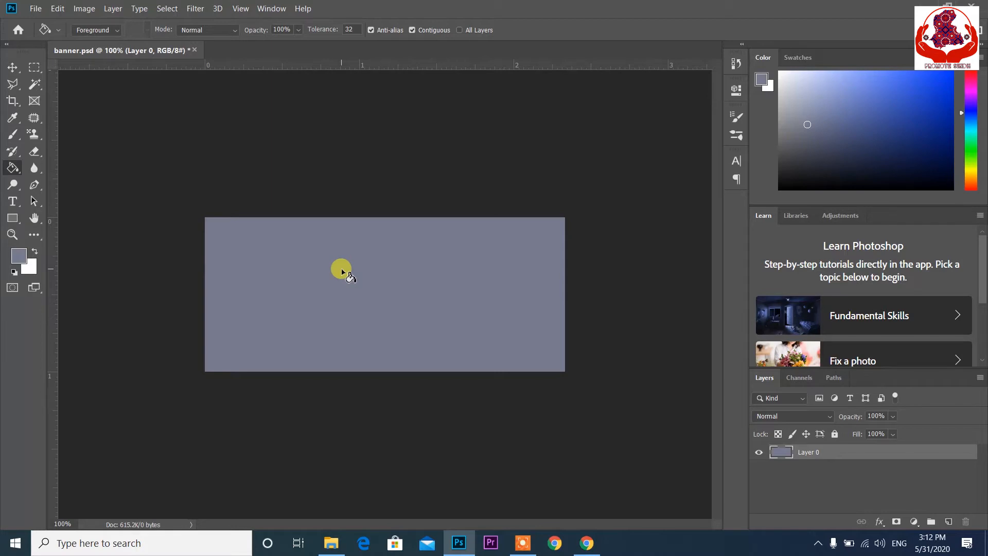
pyautogui.press('v')
# Adjust the RGB Levels of the model's layer to input black 6, midtone 0.73 and white 248
pyautogui.moveTo(347, 549)
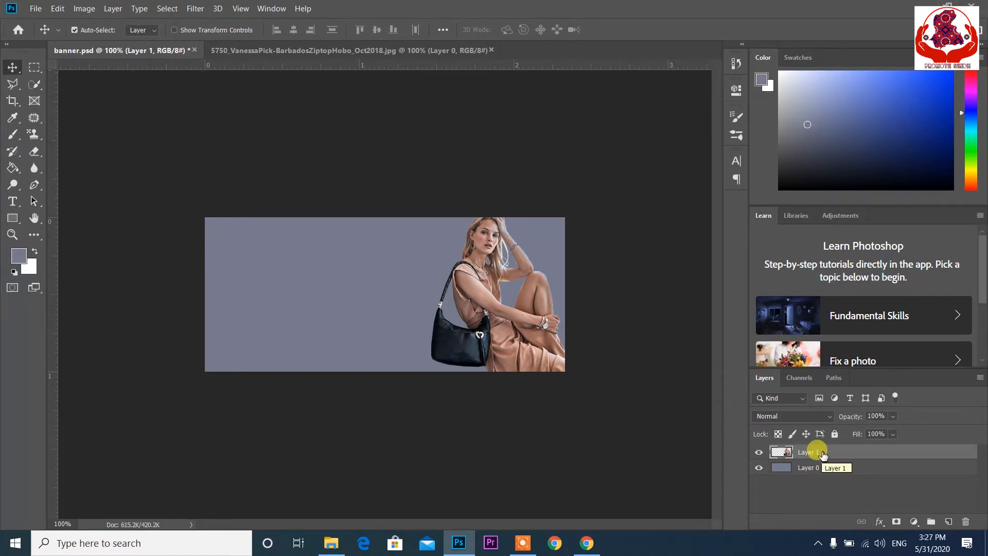
pyautogui.press('ctrl')
pyautogui.hotkey('ctrl', '+')
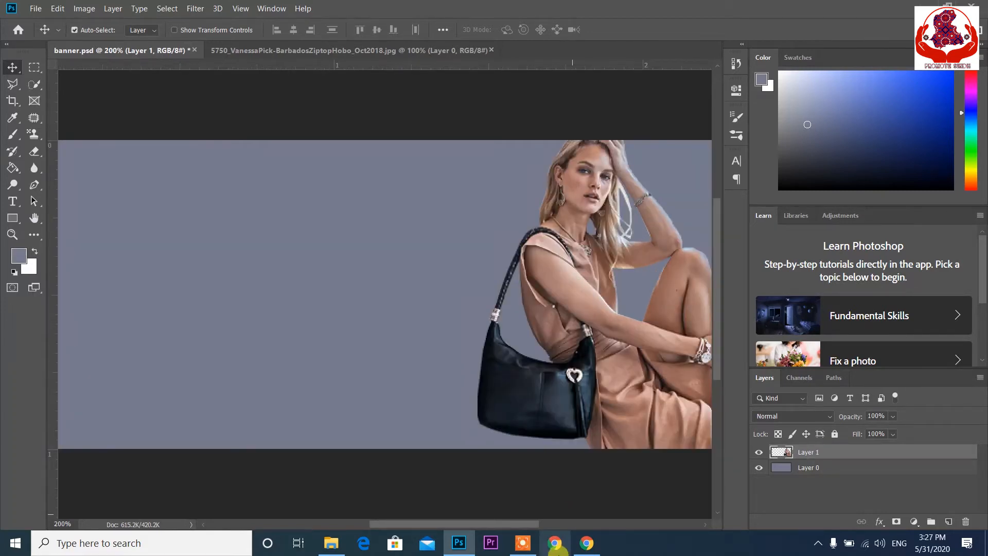
pyautogui.moveTo(527, 525); pyautogui.dragTo(565, 523)
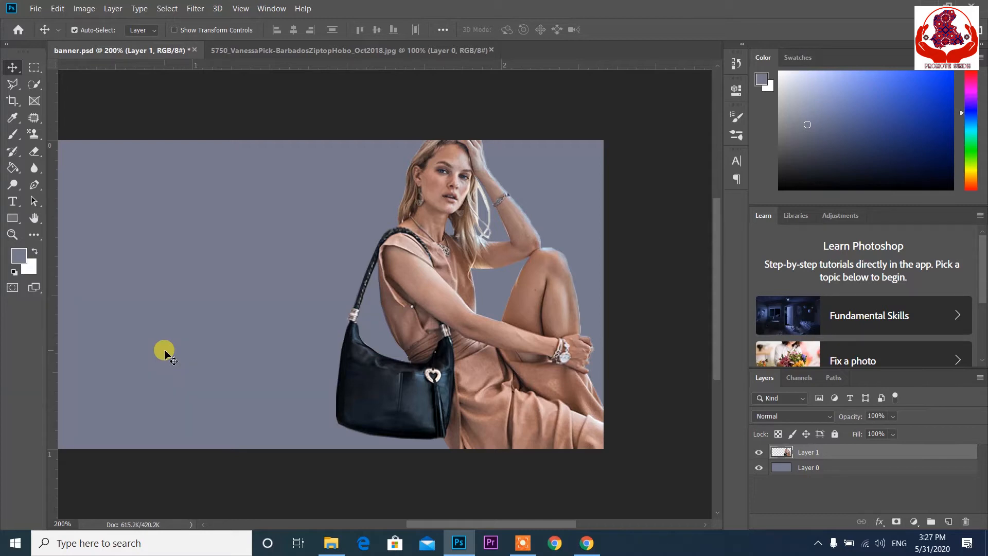
pyautogui.press('ctrl')
pyautogui.hotkey('ctrl', 'l')
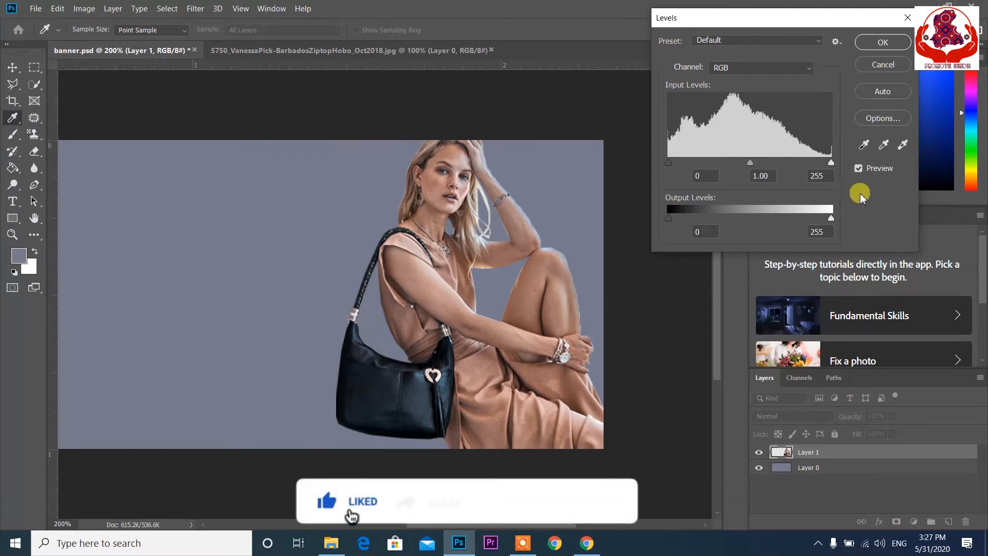
pyautogui.click(831, 165)
pyautogui.moveTo(831, 165)
pyautogui.mouseDown()
pyautogui.moveTo(776, 170)
pyautogui.moveTo(827, 163)
pyautogui.mouseUp()
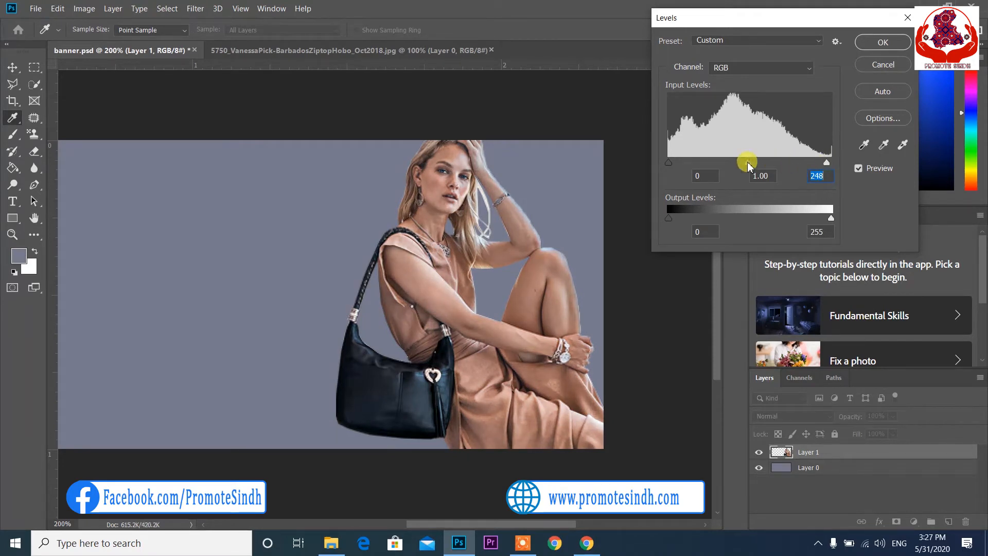
pyautogui.moveTo(749, 165); pyautogui.dragTo(764, 164)
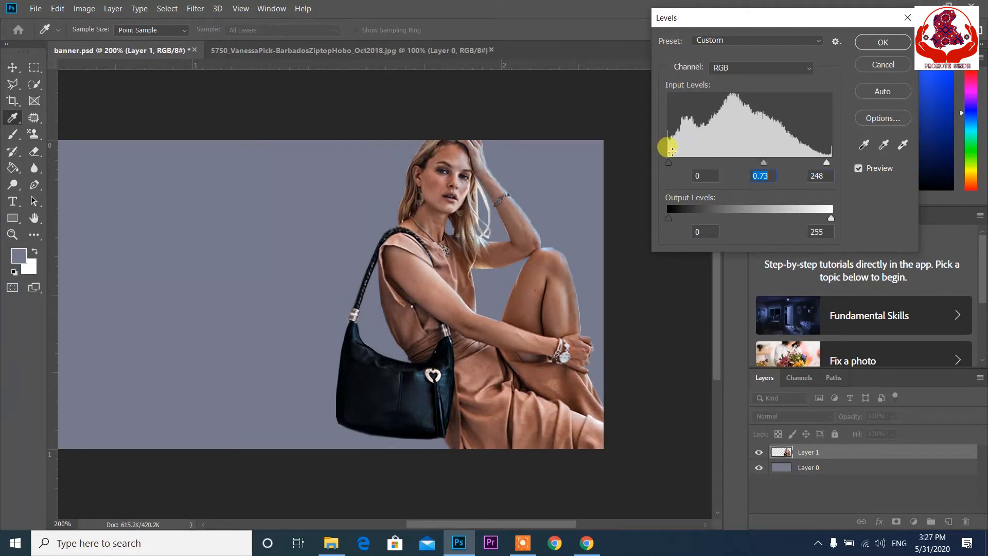
pyautogui.moveTo(670, 162); pyautogui.dragTo(672, 164)
# Raise the Blue channel's input black level to 16, darken its midtones slightly and apply the Levels adjustment
pyautogui.click(795, 66)
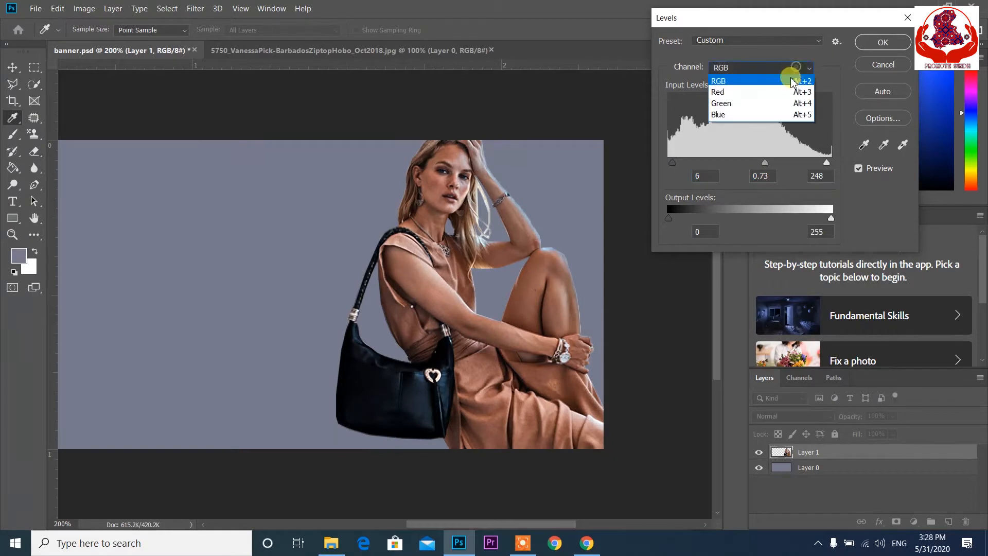
pyautogui.click(770, 114)
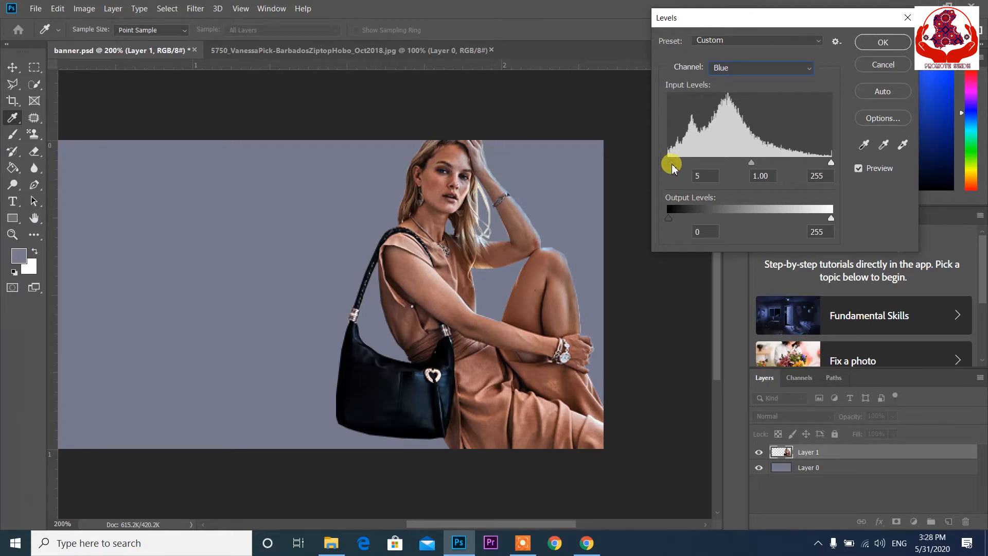
pyautogui.moveTo(669, 167); pyautogui.dragTo(678, 164)
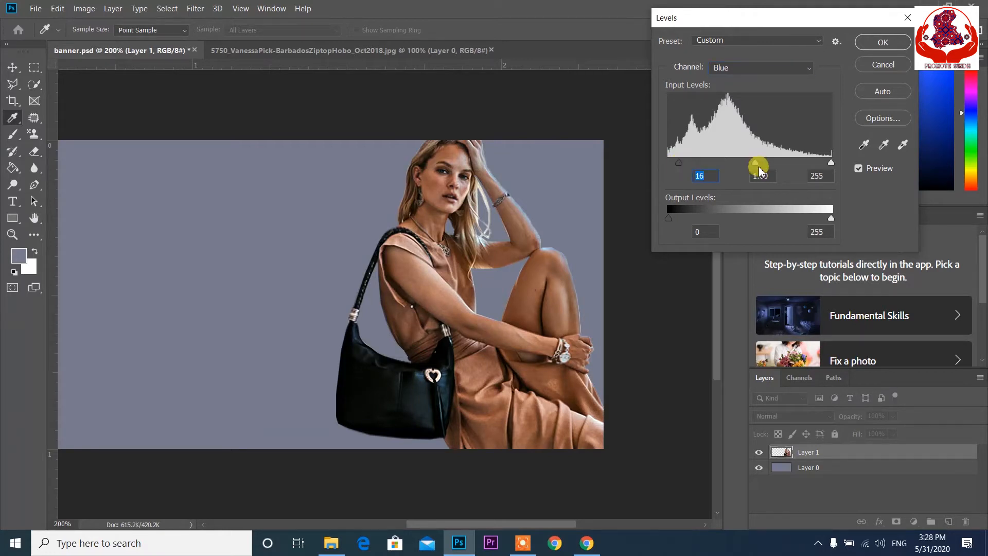
pyautogui.moveTo(754, 165); pyautogui.dragTo(759, 166)
pyautogui.click(885, 44)
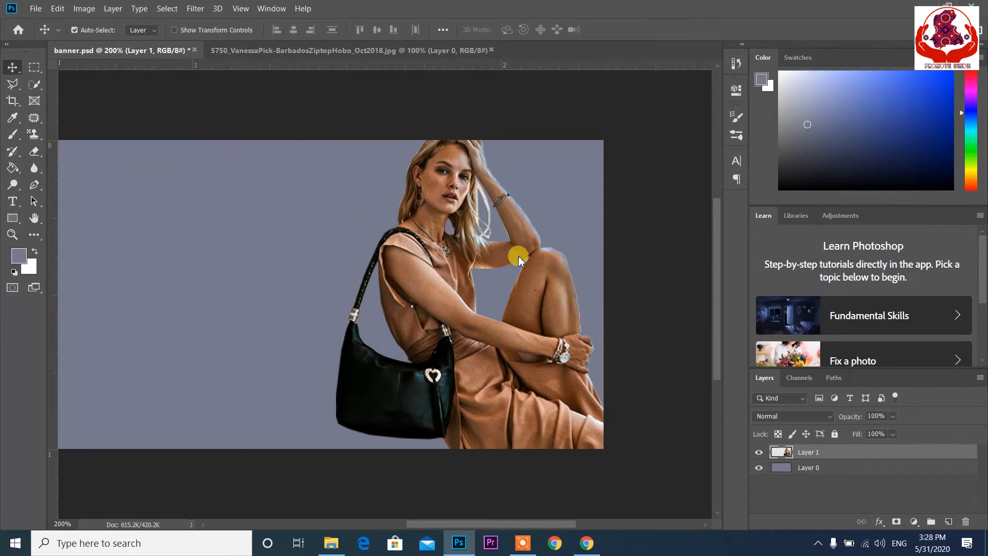
# Draw an unfilled rectangle frame about 676 x 282 px just inside the banner's edges
pyautogui.hotkey('ctrl', '-')
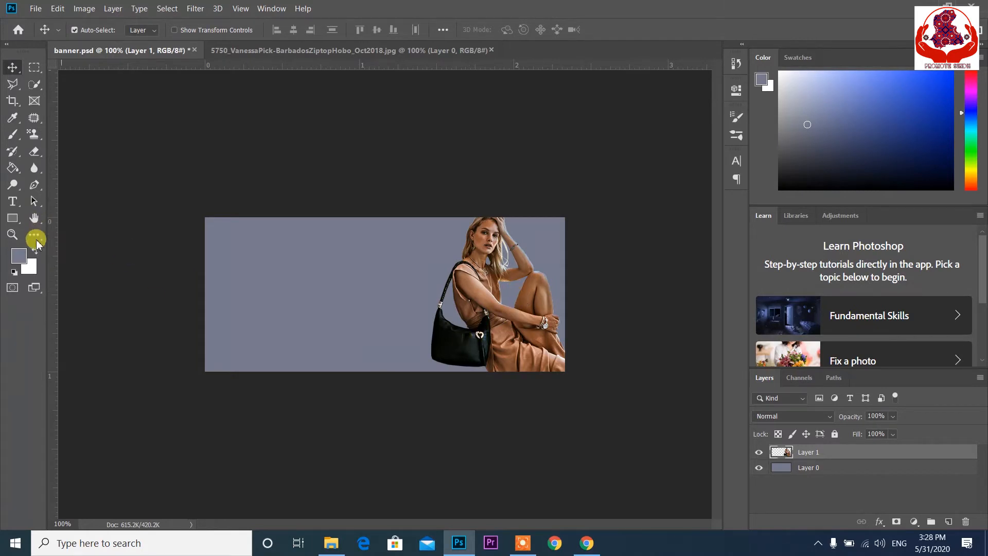
pyautogui.click(13, 218)
pyautogui.rightClick(13, 218)
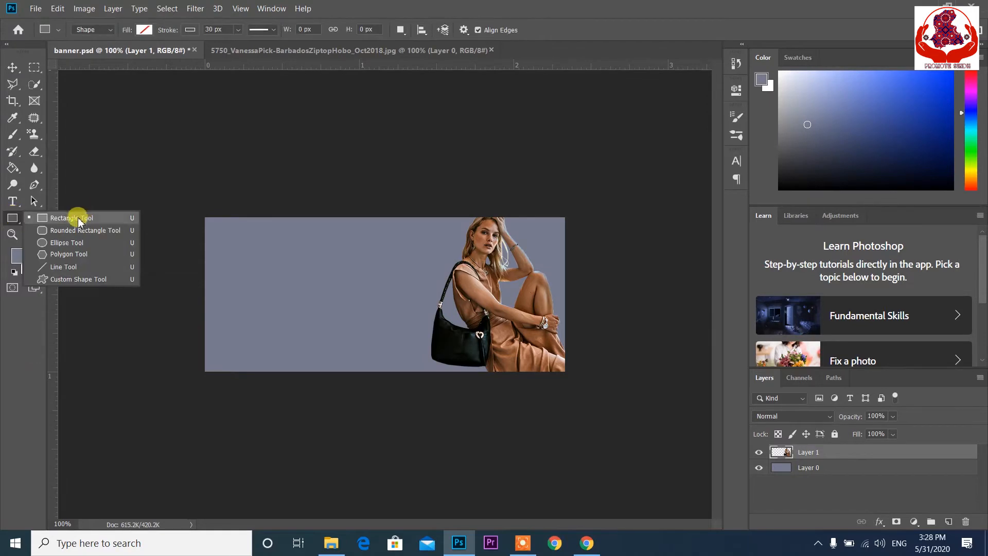
pyautogui.click(82, 215)
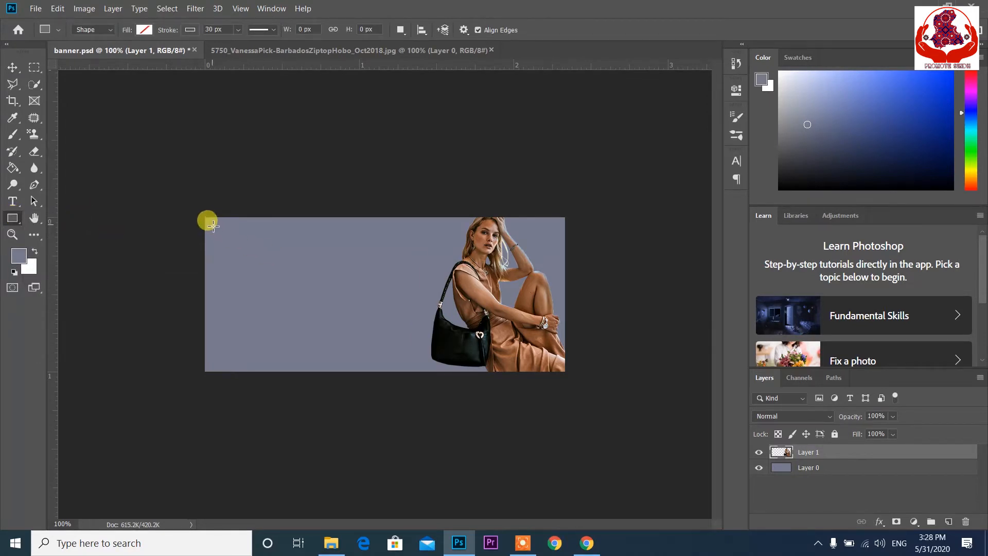
pyautogui.moveTo(213, 224)
pyautogui.mouseDown()
pyautogui.moveTo(567, 242)
pyautogui.moveTo(555, 256)
pyautogui.moveTo(560, 369)
pyautogui.mouseUp()
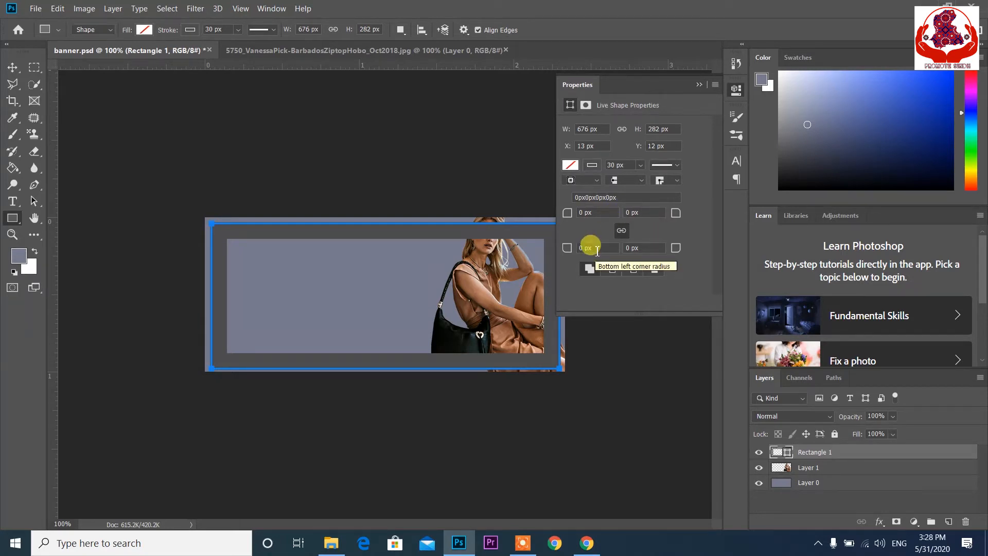
# Give the rectangle frame a white stroke 7 px wide
pyautogui.click(592, 166)
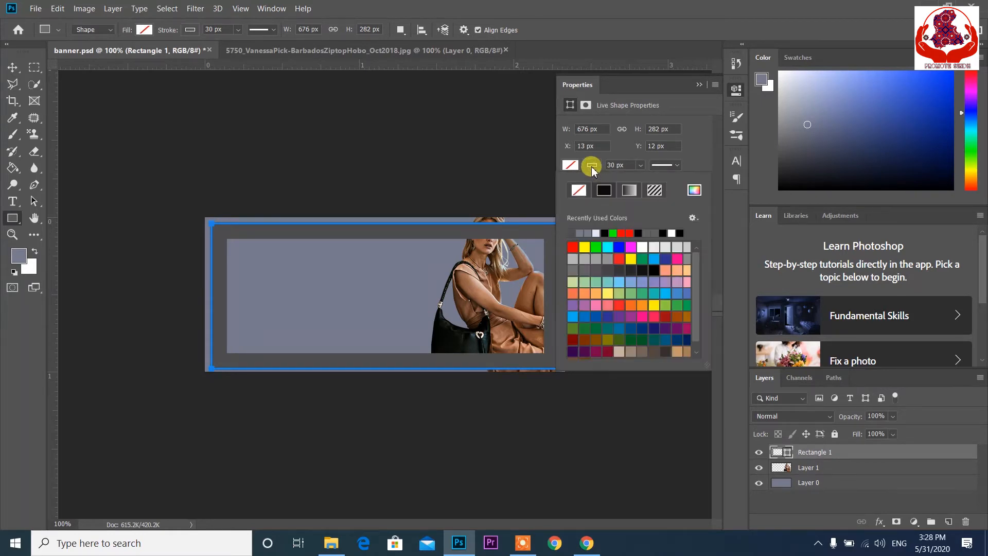
pyautogui.click(674, 233)
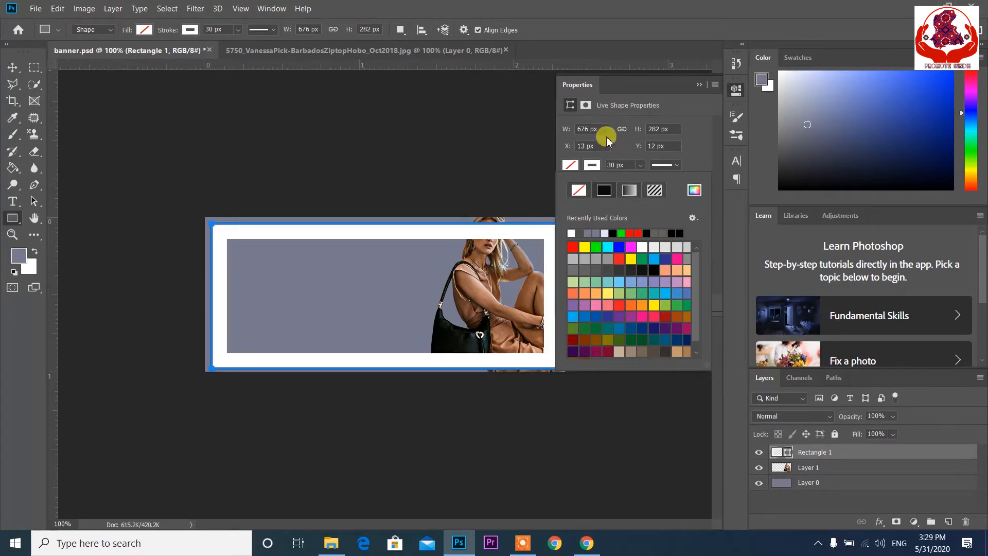
pyautogui.click(612, 166)
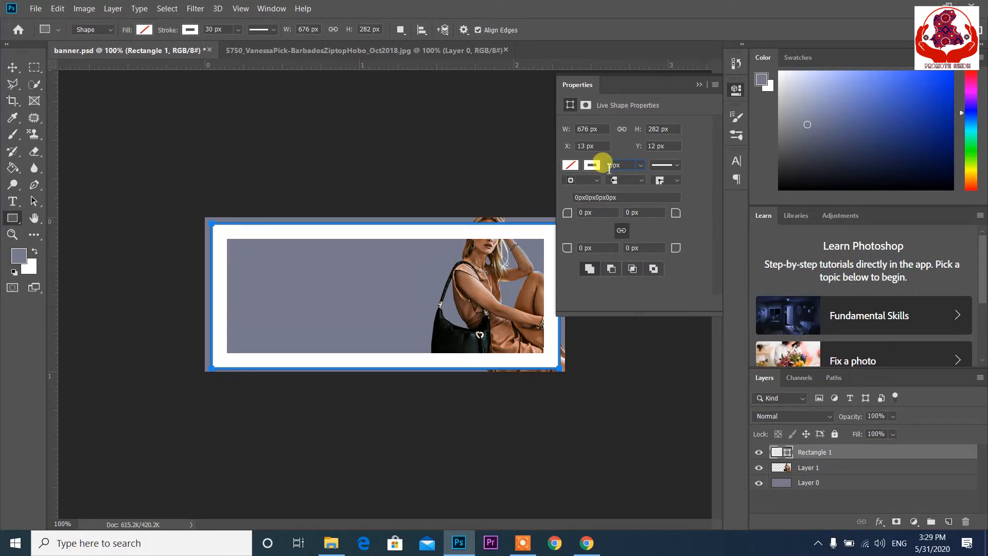
pyautogui.write('0')
pyautogui.write('7')
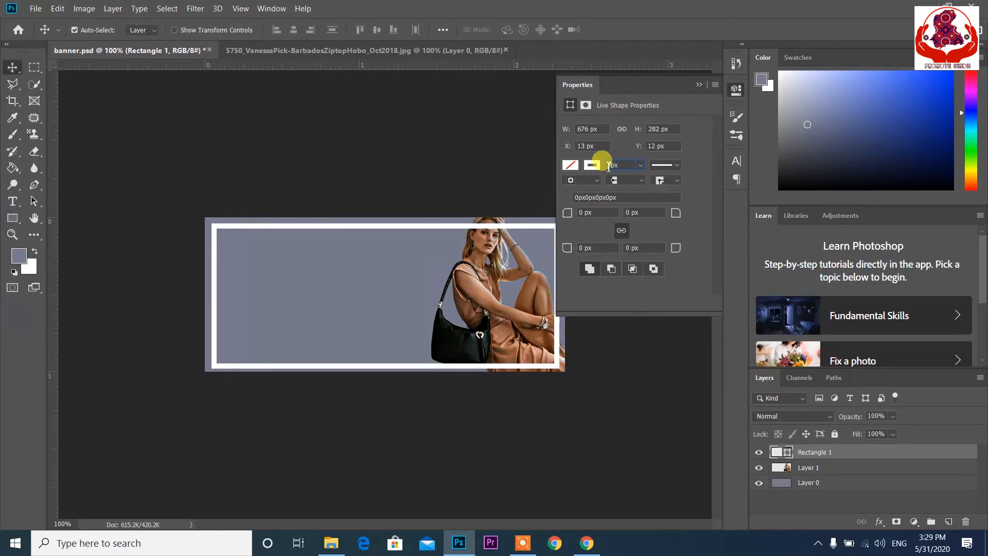
pyautogui.click(698, 85)
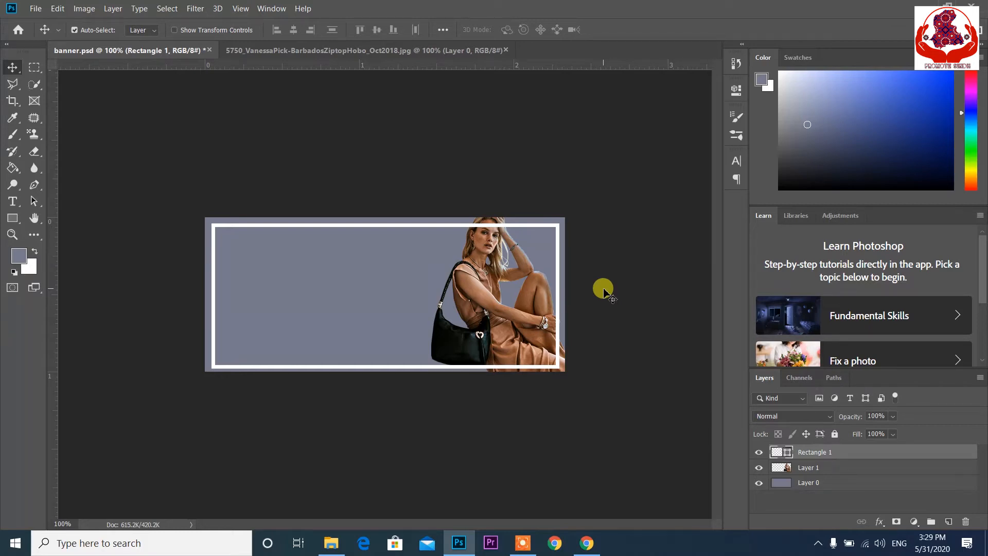
# Nudge the model's layer about 9 pixels to the right
pyautogui.click(815, 468)
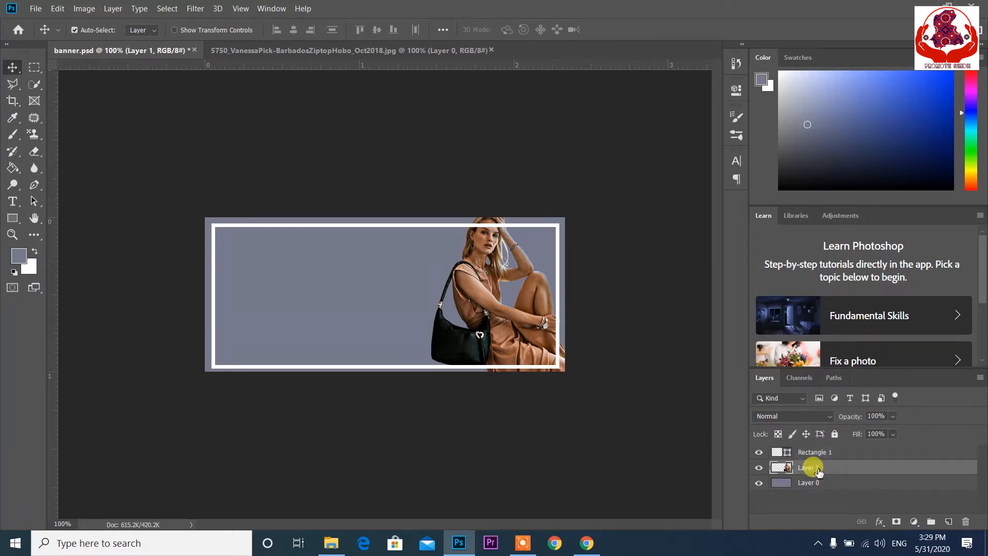
pyautogui.press('Right')
pyautogui.press('Right')
pyautogui.press('Right')
pyautogui.press('Right')
pyautogui.press('Right')
pyautogui.press('Right')
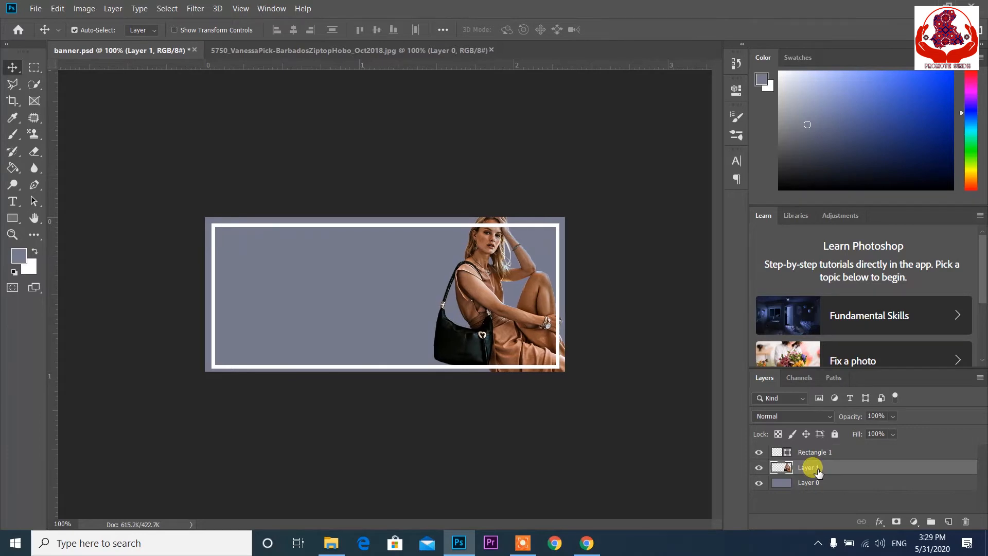
pyautogui.press('Right')
pyautogui.press('Right')
pyautogui.press('Right')
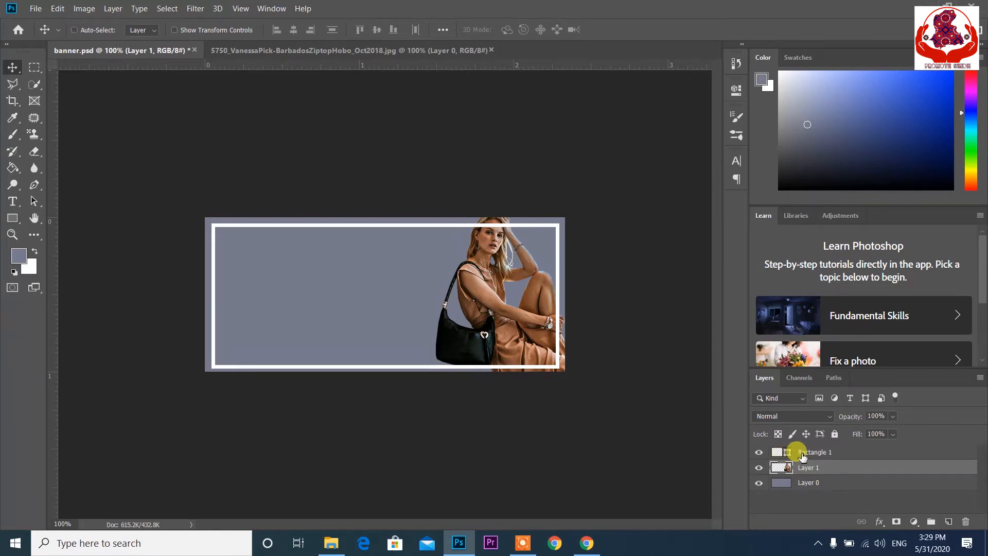
# Select the model's layer beneath the rectangle frame
pyautogui.hotkey('ctrl', '+')
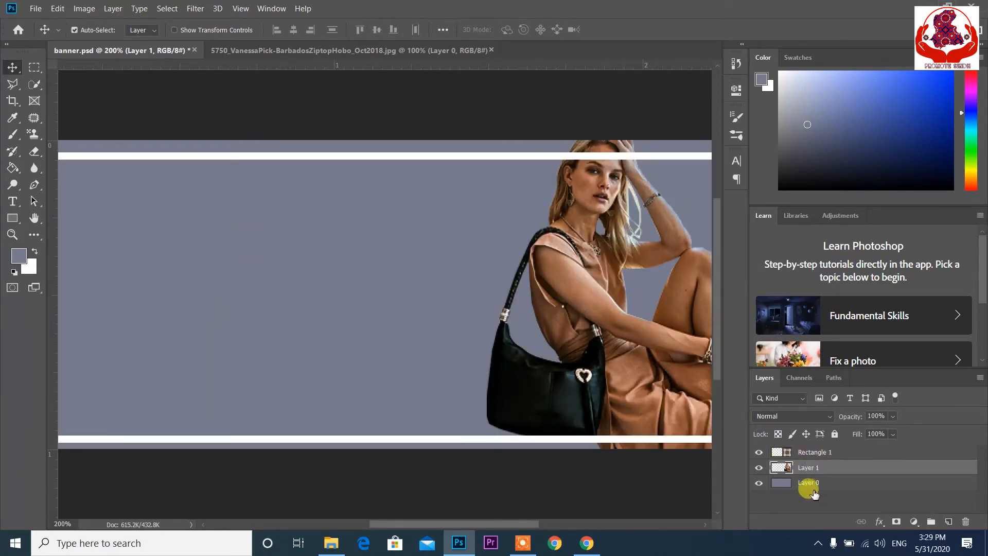
pyautogui.click(817, 453)
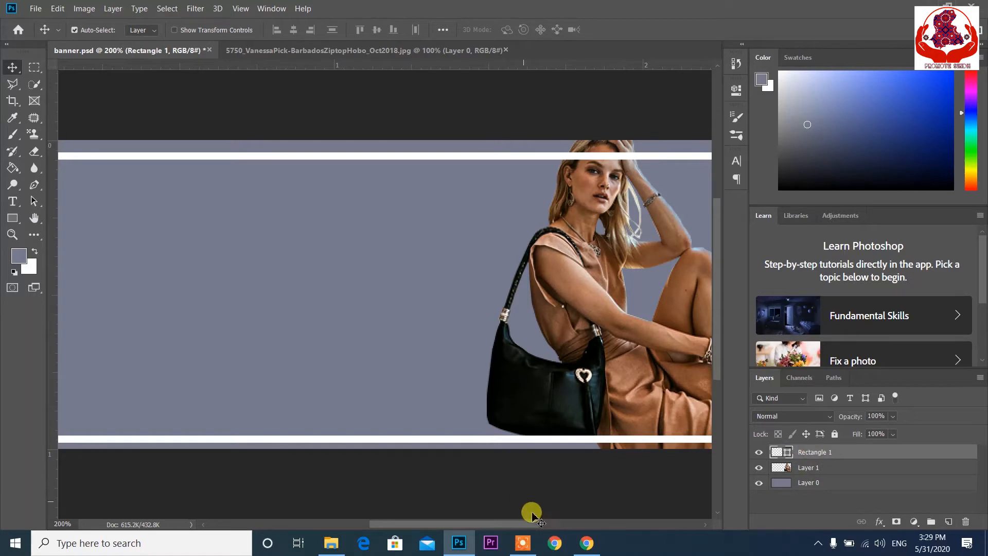
pyautogui.moveTo(521, 523); pyautogui.dragTo(550, 523)
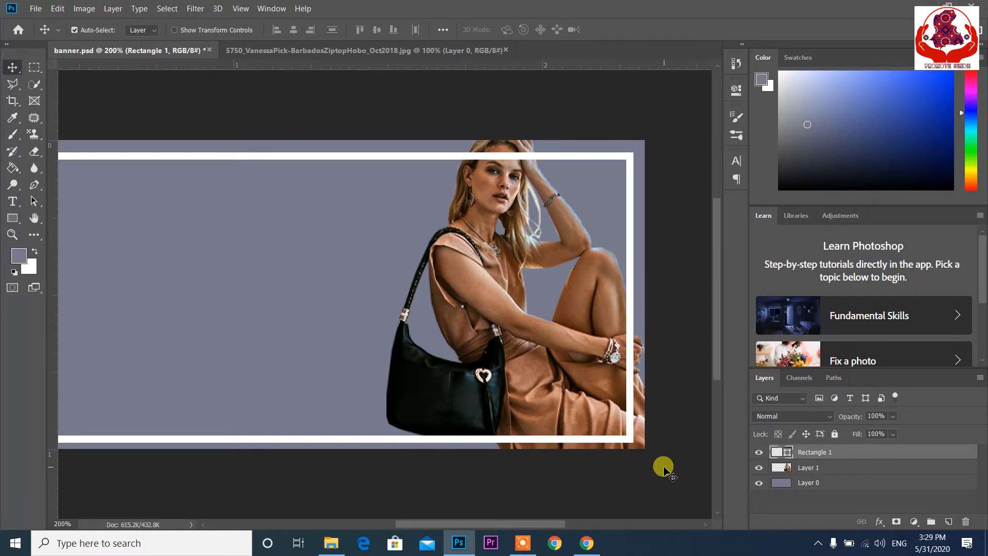
pyautogui.click(806, 469)
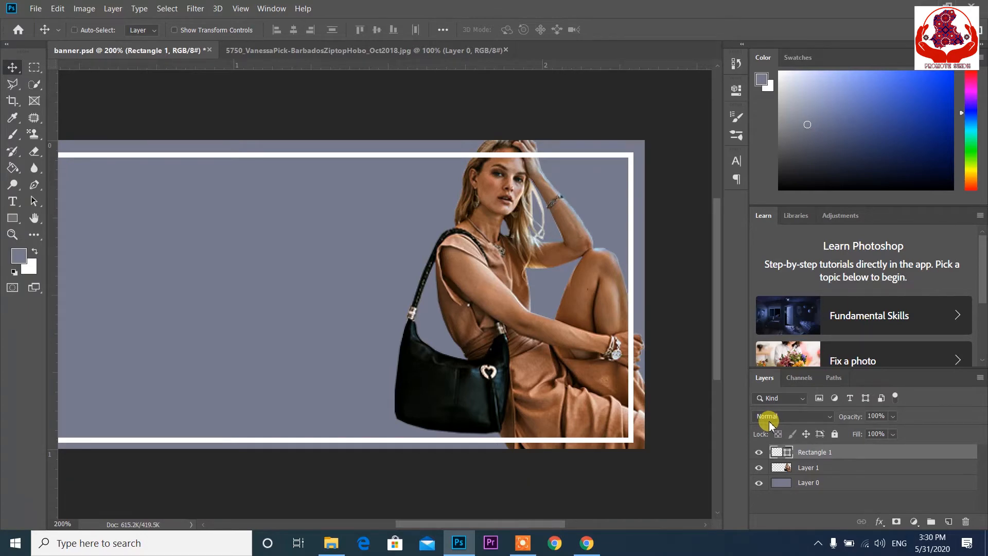
# Rasterize the rectangle frame and erase its upper line where it crosses the model's head and hand, using a 10 px Eraser
pyautogui.hotkey('ctrl', '+')
pyautogui.hotkey('ctrl', '+')
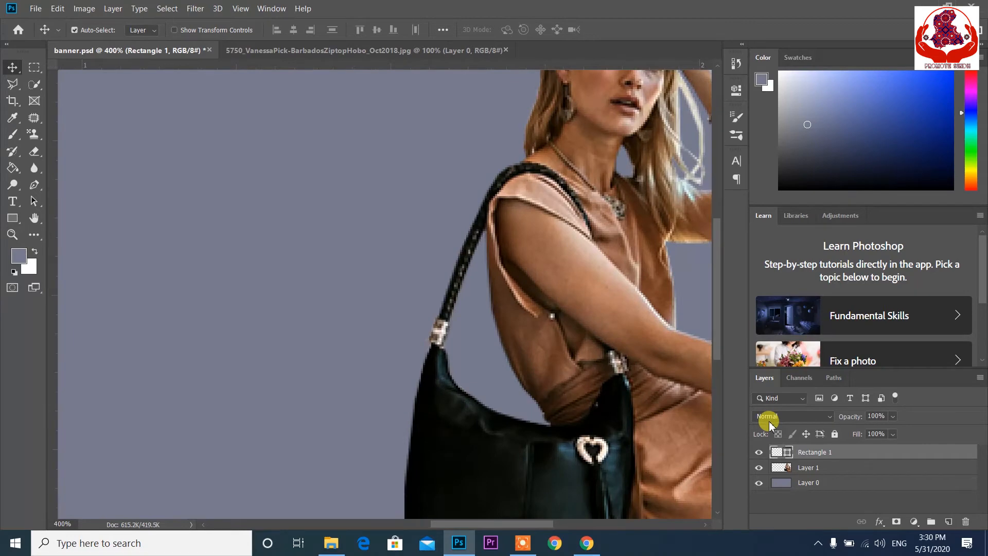
pyautogui.moveTo(503, 524); pyautogui.dragTo(563, 524)
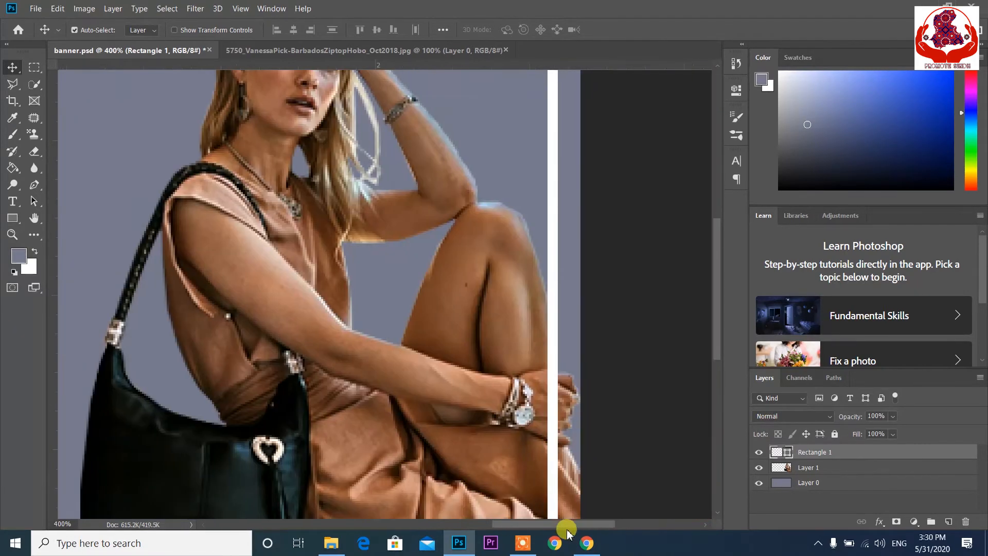
pyautogui.scroll(5, 571, 339)
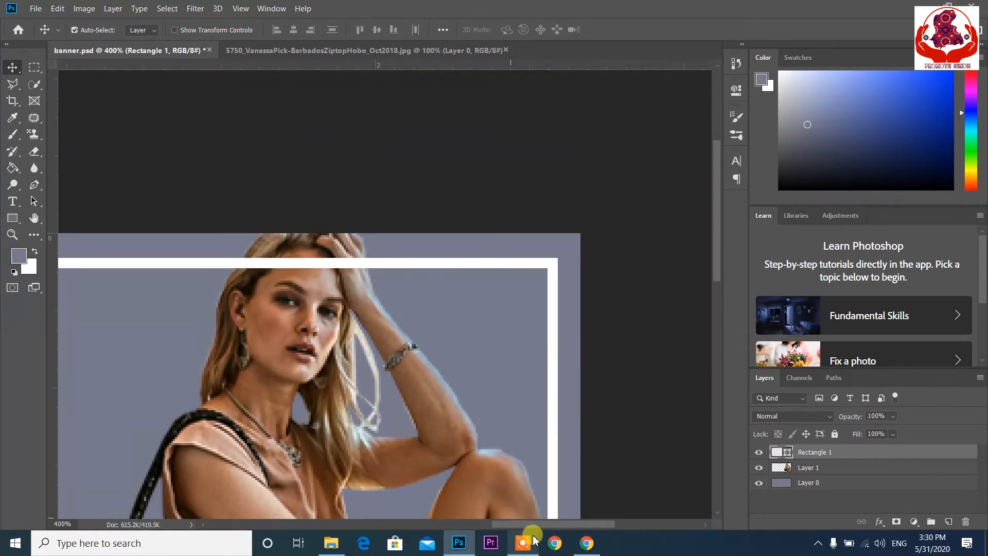
pyautogui.moveTo(530, 521); pyautogui.dragTo(502, 522)
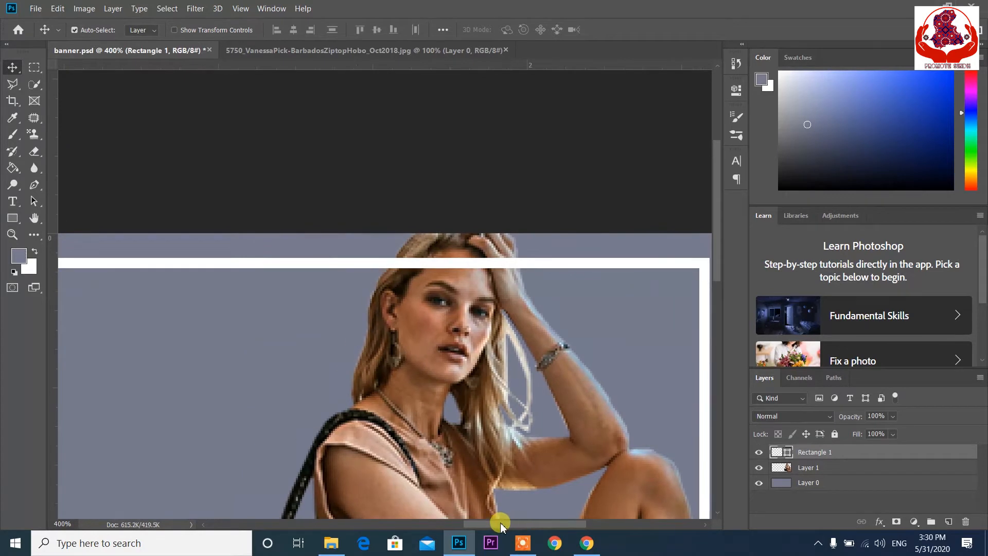
pyautogui.hotkey('ctrl', '+')
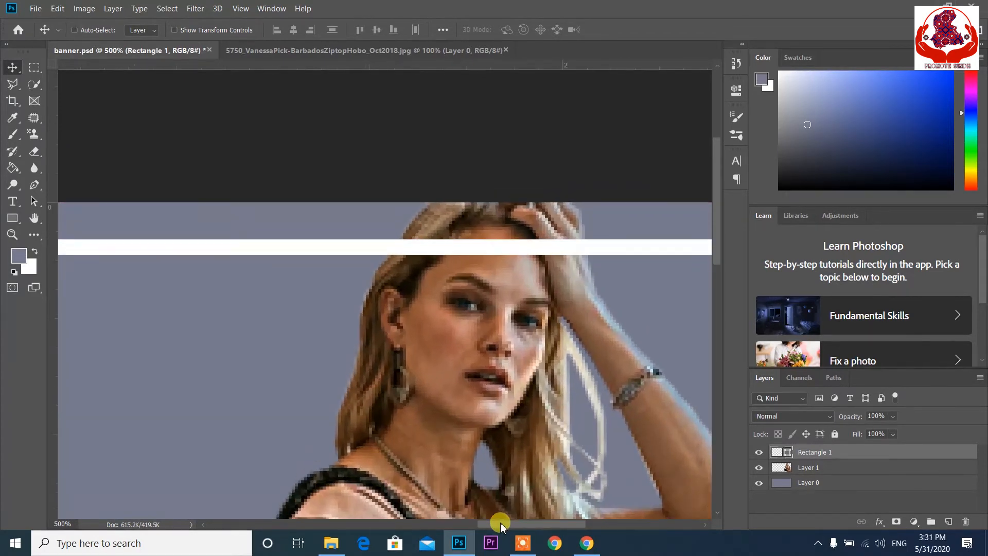
pyautogui.hotkey('ctrl', '+')
pyautogui.hotkey('ctrl', '+')
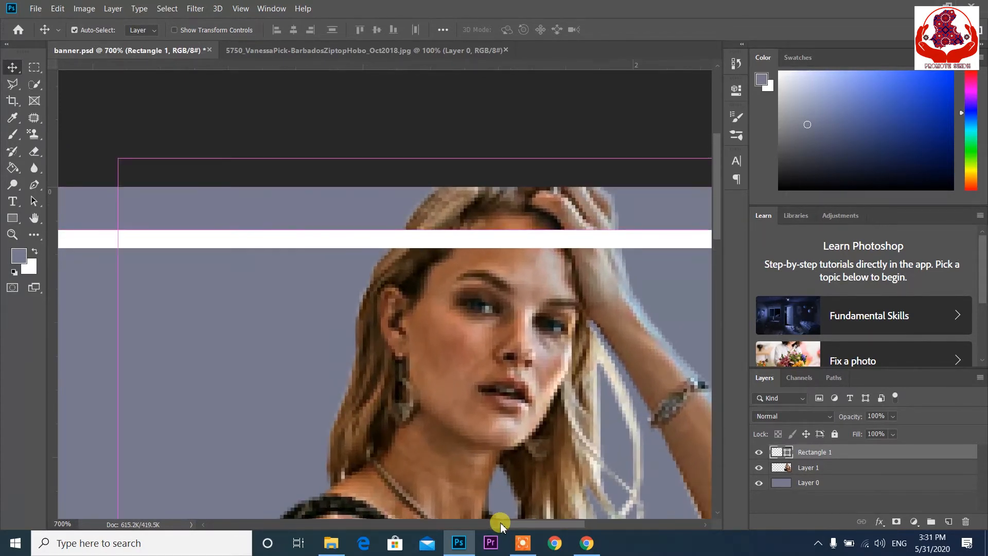
pyautogui.click(35, 151)
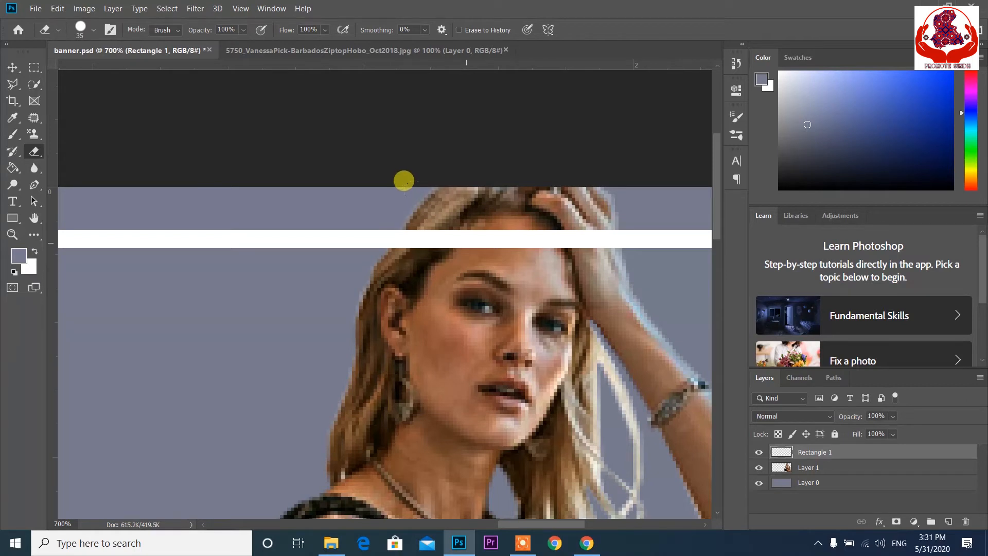
pyautogui.press('[')
pyautogui.press('[')
pyautogui.press('[')
pyautogui.press('[')
pyautogui.press('[')
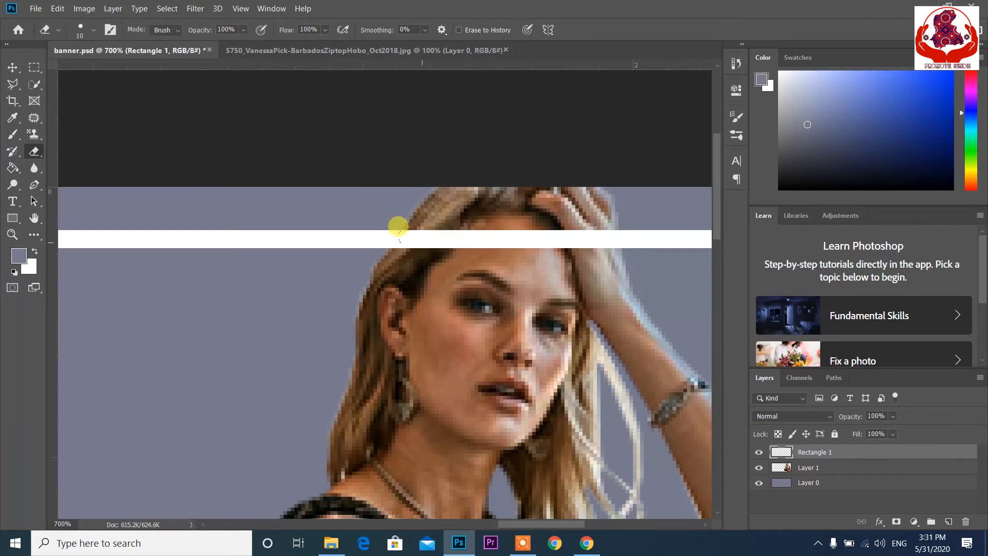
pyautogui.moveTo(414, 246)
pyautogui.mouseDown()
pyautogui.moveTo(422, 237)
pyautogui.moveTo(417, 246)
pyautogui.moveTo(399, 225)
pyautogui.moveTo(391, 237)
pyautogui.moveTo(395, 221)
pyautogui.moveTo(581, 222)
pyautogui.moveTo(572, 223)
pyautogui.mouseUp()
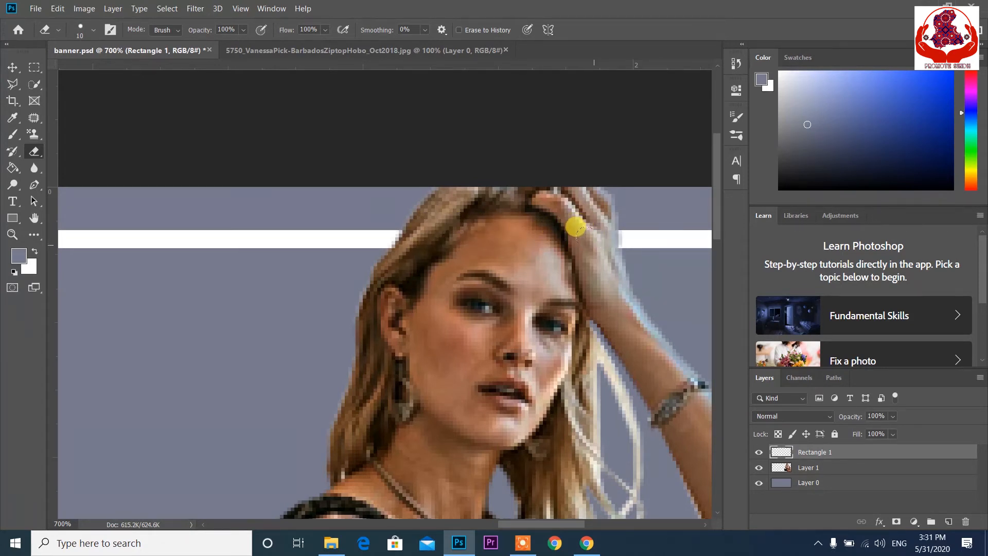
pyautogui.hotkey('ctrl', 'z')
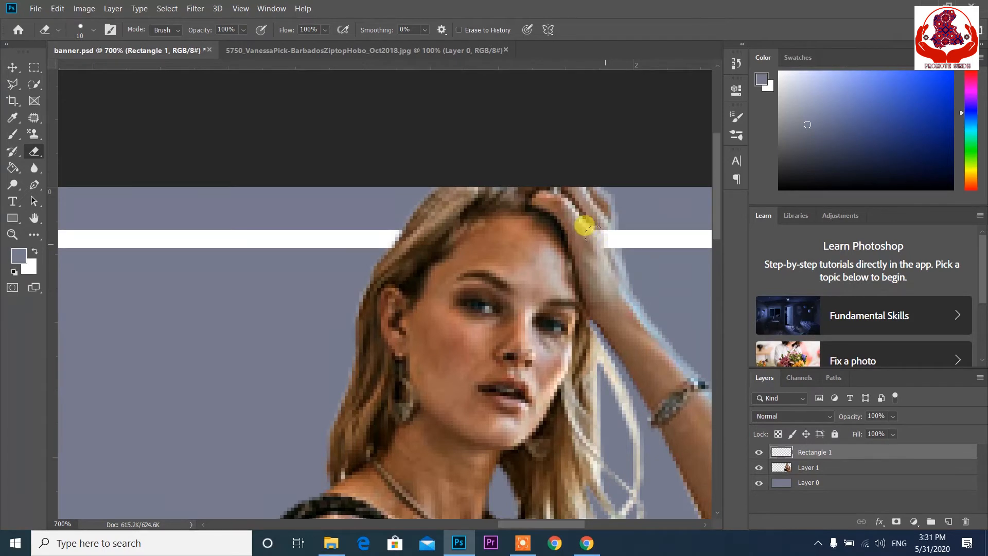
pyautogui.moveTo(582, 224); pyautogui.dragTo(590, 271)
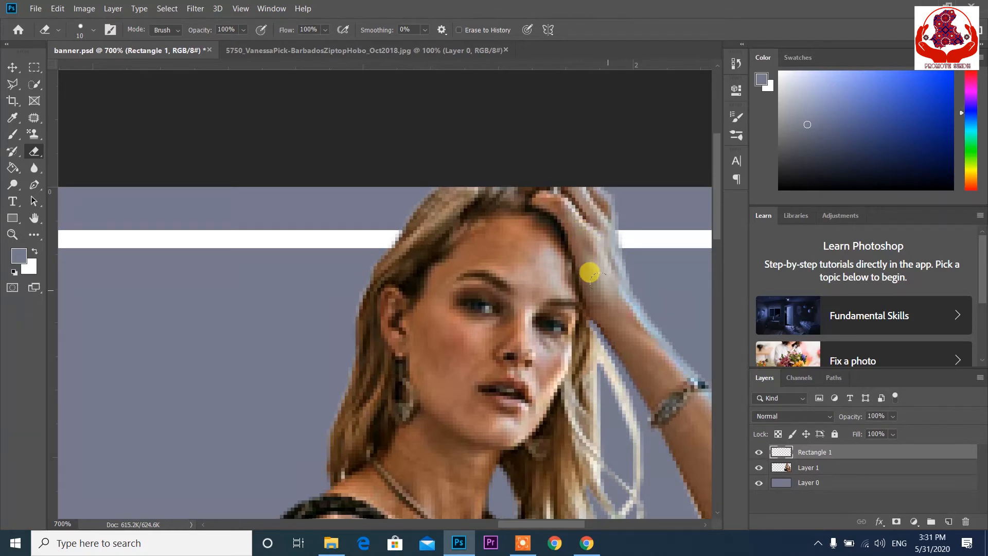
# Nudge the rectangle frame up by 1 pixel
pyautogui.hotkey('ctrl', '-')
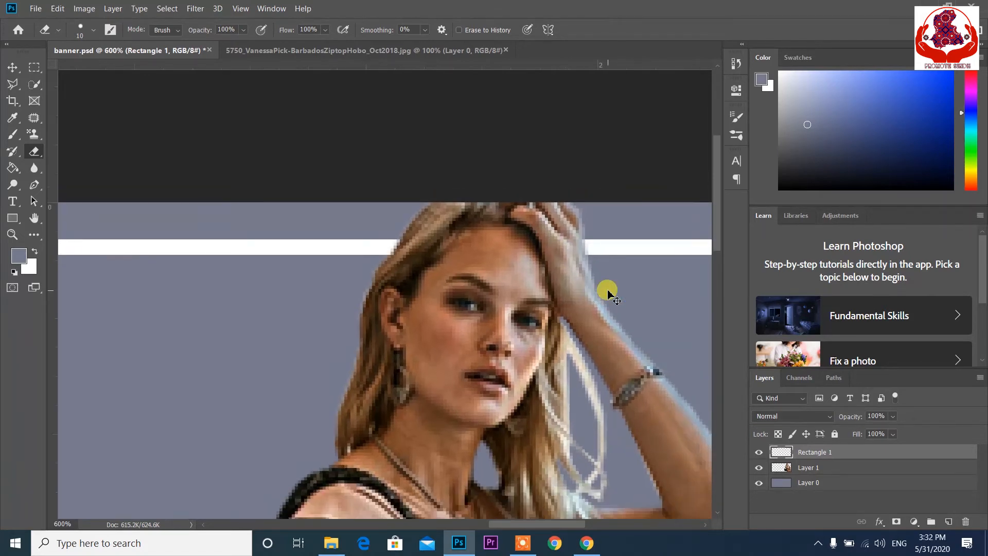
pyautogui.hotkey('ctrl', '-')
pyautogui.hotkey('ctrl', '-')
pyautogui.hotkey('ctrl', '-')
pyautogui.hotkey('ctrl', '-')
pyautogui.hotkey('ctrl', '-')
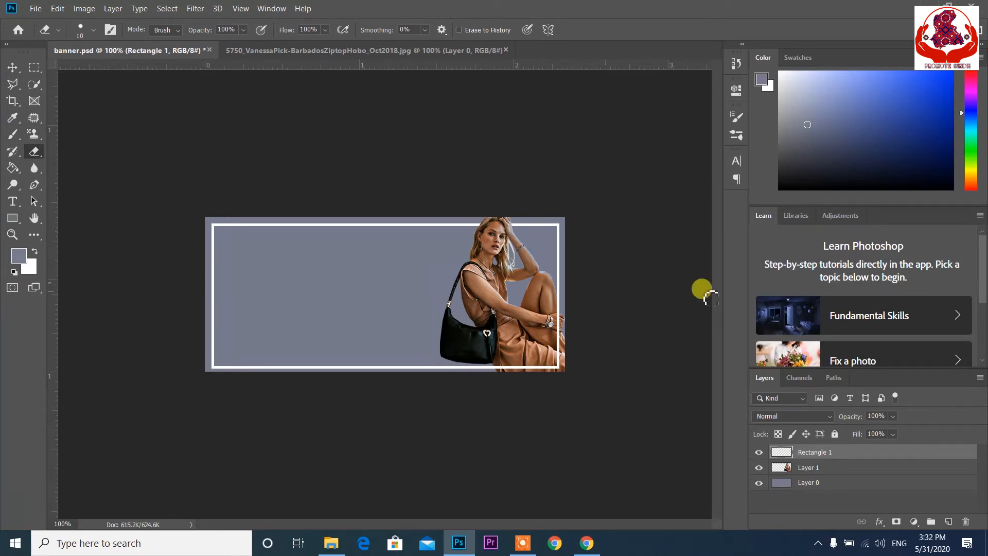
pyautogui.click(12, 67)
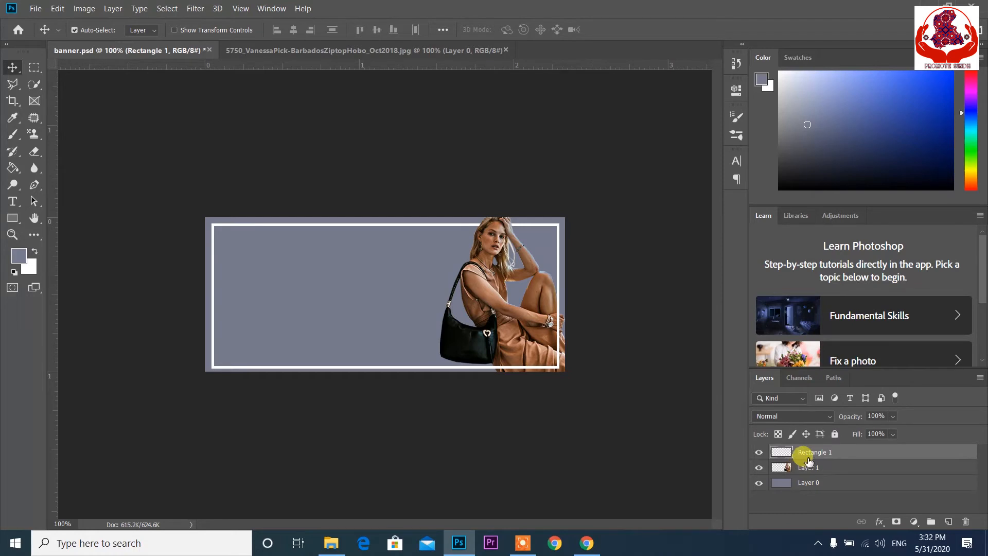
pyautogui.press('Up')
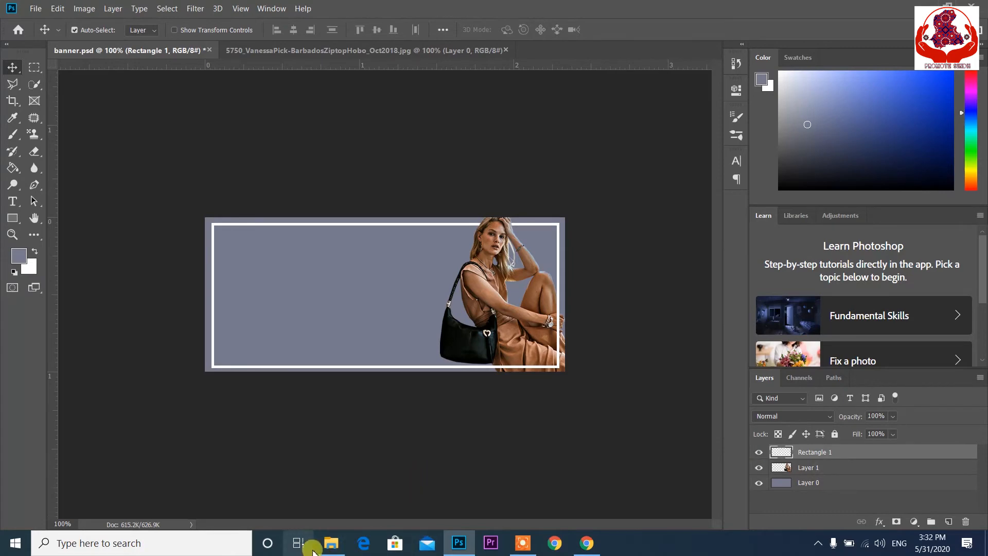
# Place the grey handbag image HTB1VUtHcloHL1JjSZFwq6z6vpXab from the Downloads folder into the banner
pyautogui.click(330, 542)
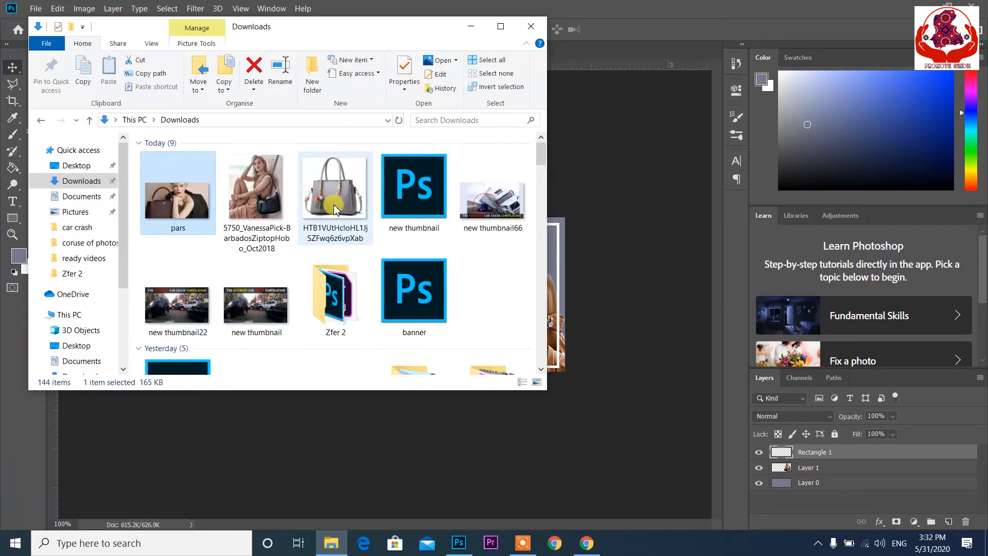
pyautogui.click(331, 200)
pyautogui.moveTo(331, 200)
pyautogui.mouseDown()
pyautogui.moveTo(530, 539)
pyautogui.moveTo(465, 549)
pyautogui.moveTo(252, 381)
pyautogui.moveTo(229, 341)
pyautogui.mouseUp()
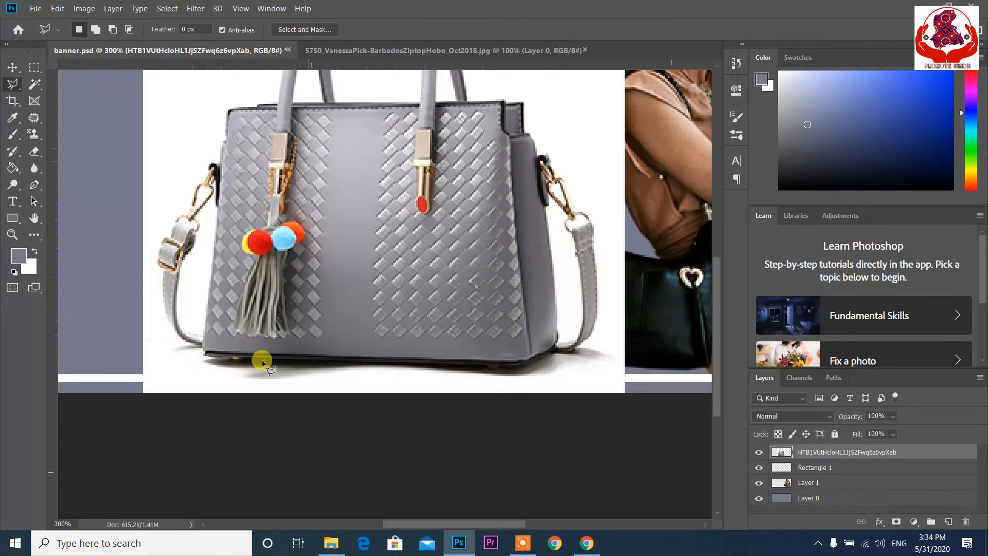
# Close the polygonal selection beneath the grey handbag's base, delete the white background inside it and deselect
pyautogui.scroll(-1, 140, 368)
pyautogui.scroll(2, 430, 391)
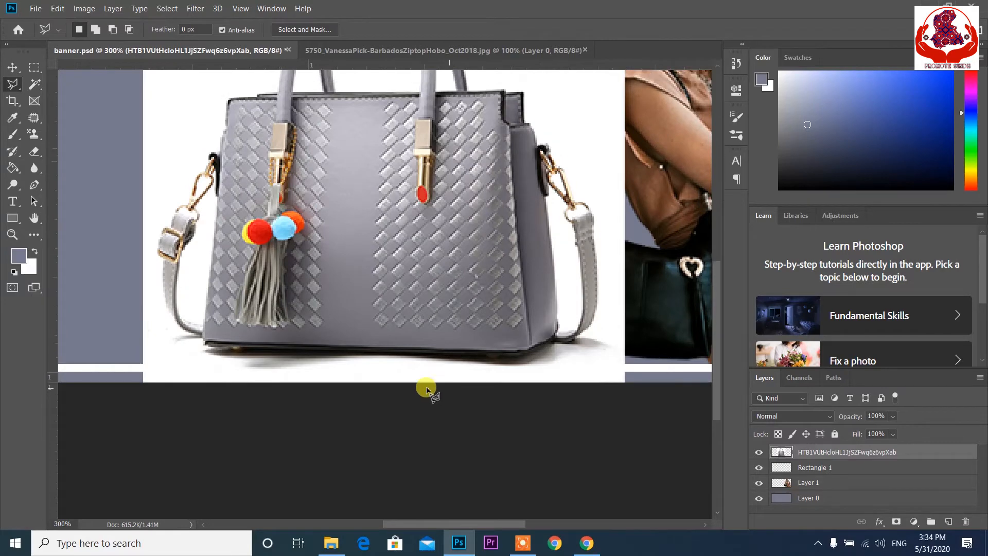
pyautogui.click(109, 329)
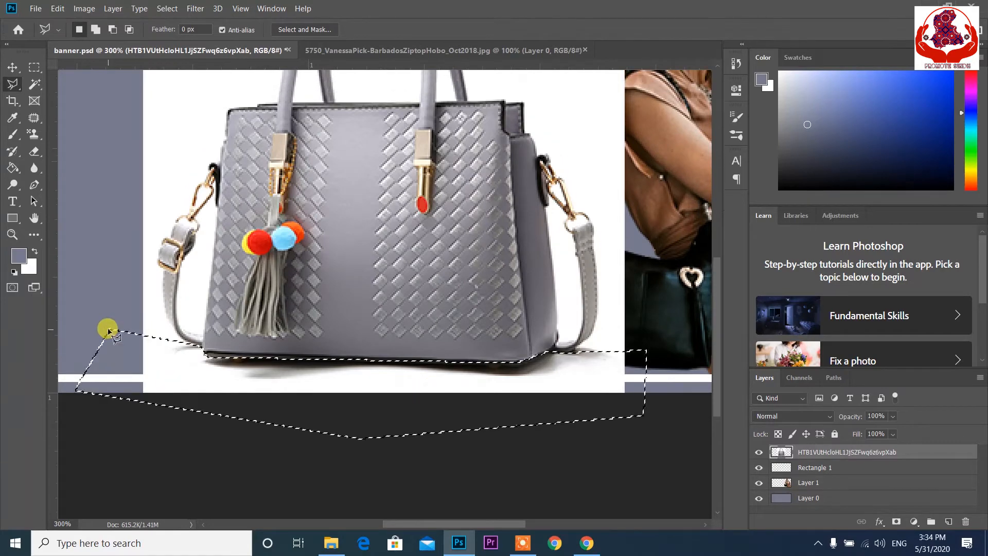
pyautogui.press('Delete')
pyautogui.hotkey('ctrl', 'd')
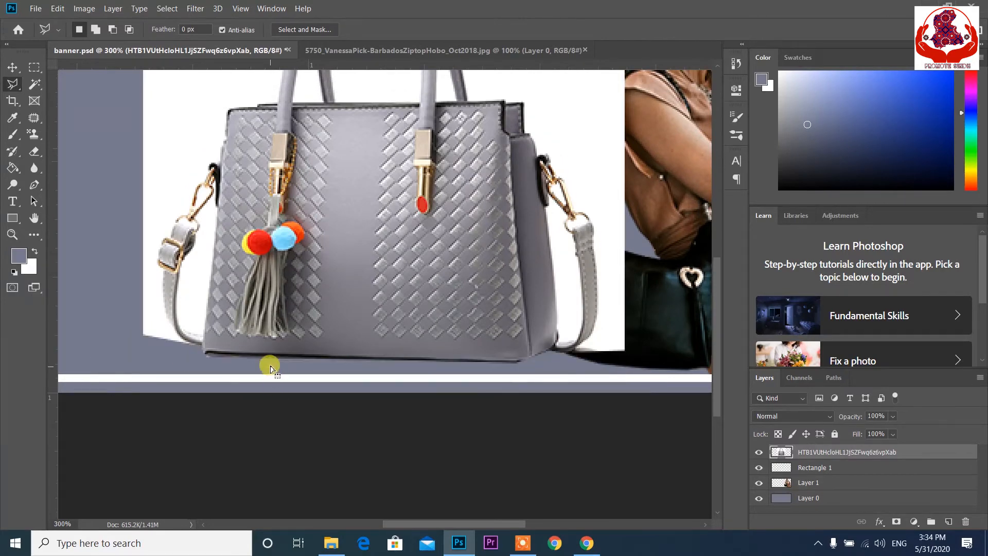
# Outline the white background outside the grey handbag's right strap with the Polygonal Lasso
pyautogui.scroll(5, 602, 375)
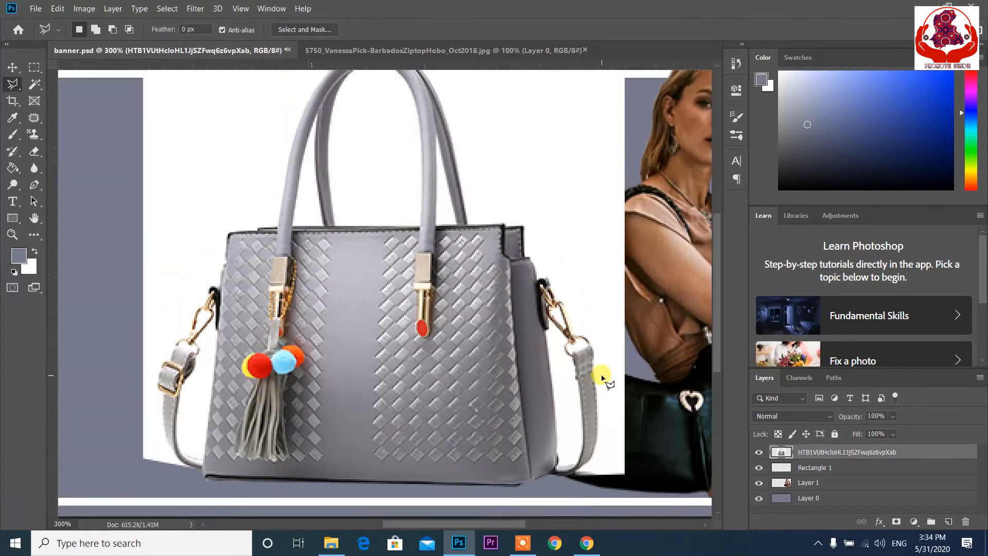
pyautogui.click(572, 478)
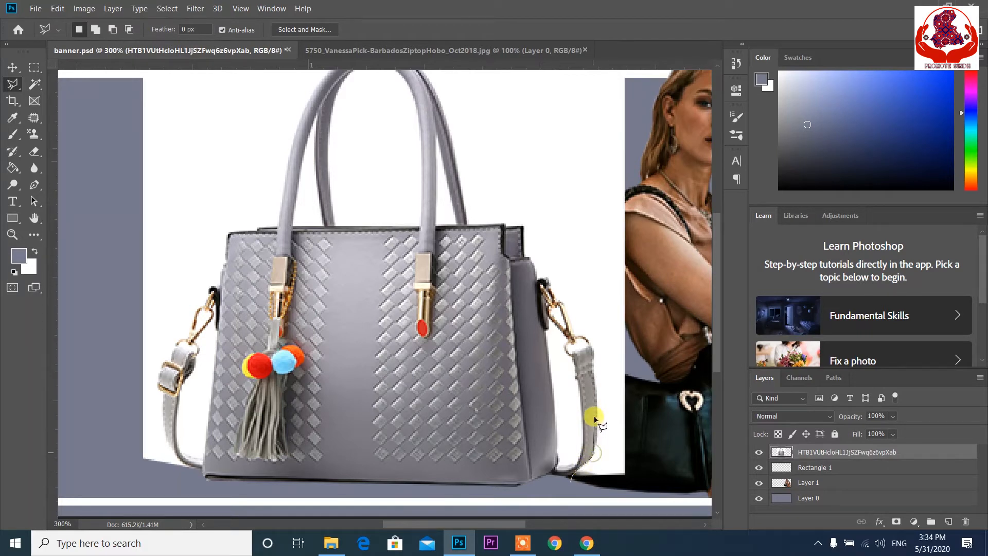
pyautogui.click(595, 449)
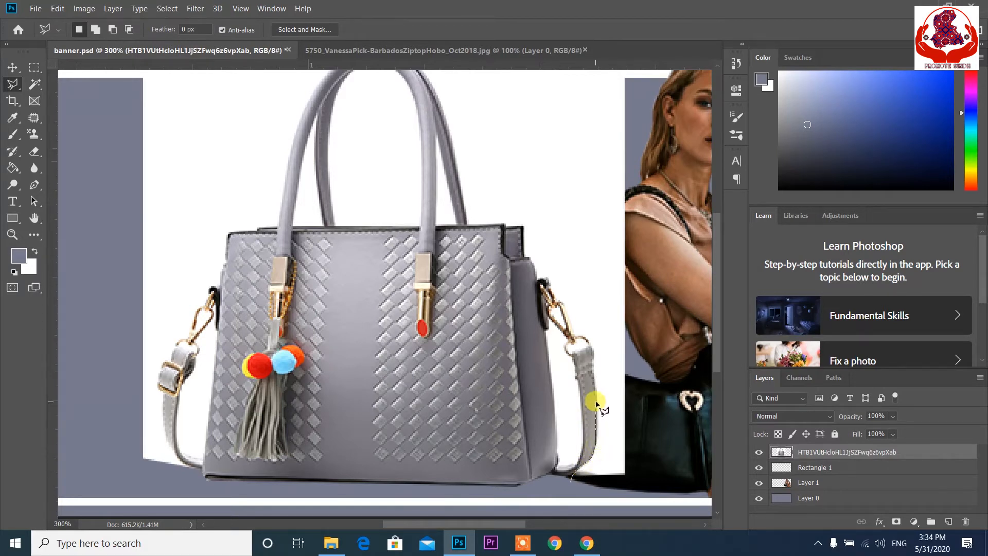
pyautogui.click(597, 404)
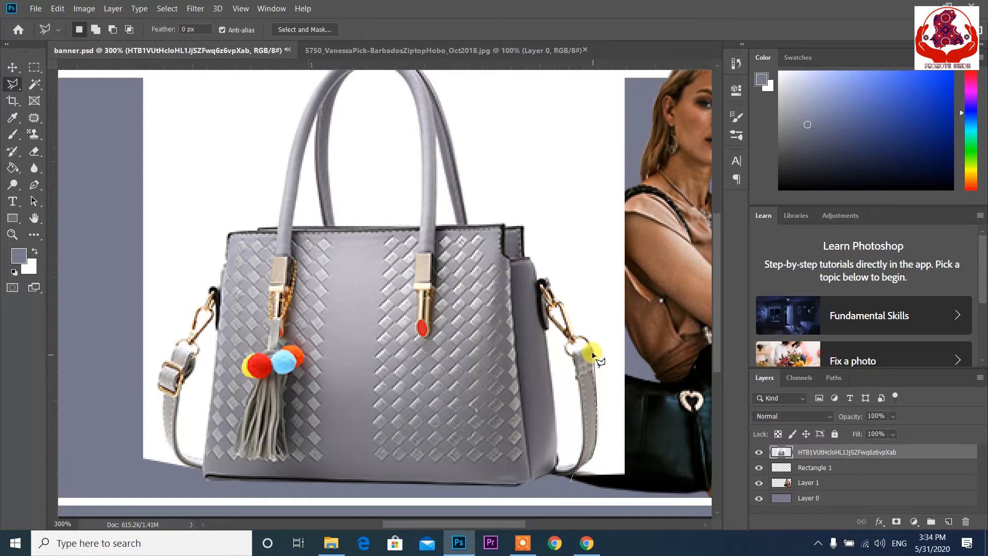
pyautogui.click(593, 351)
pyautogui.click(634, 326)
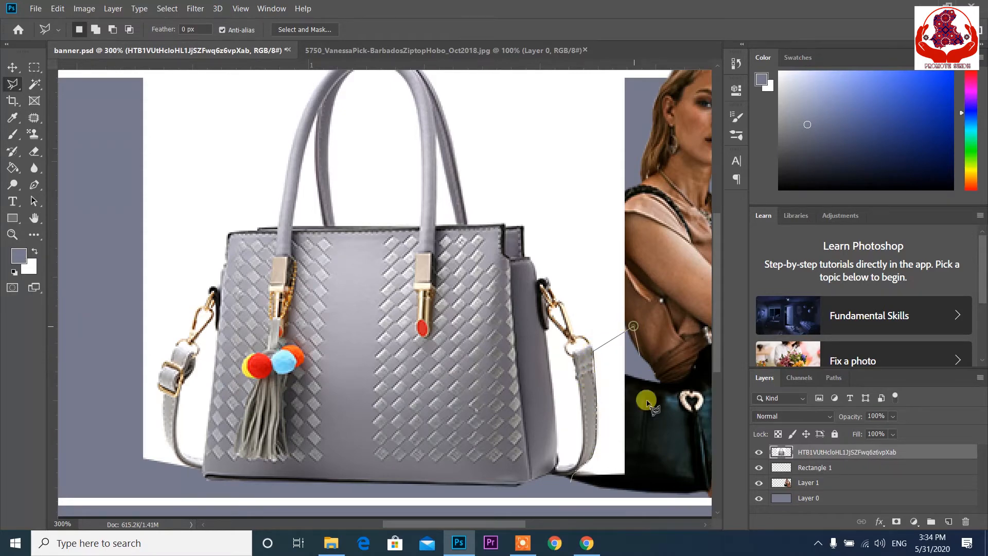
pyautogui.click(569, 479)
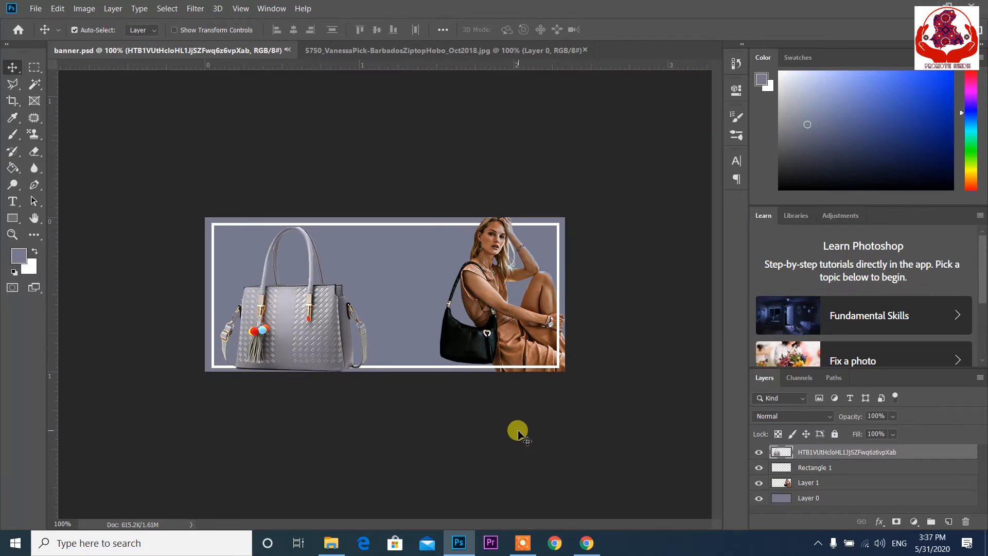
# Scale the handbag cutout to about 50%, rotate it about 37° and place it in the banner's lower-left corner
pyautogui.hotkey('ctrl', 't')
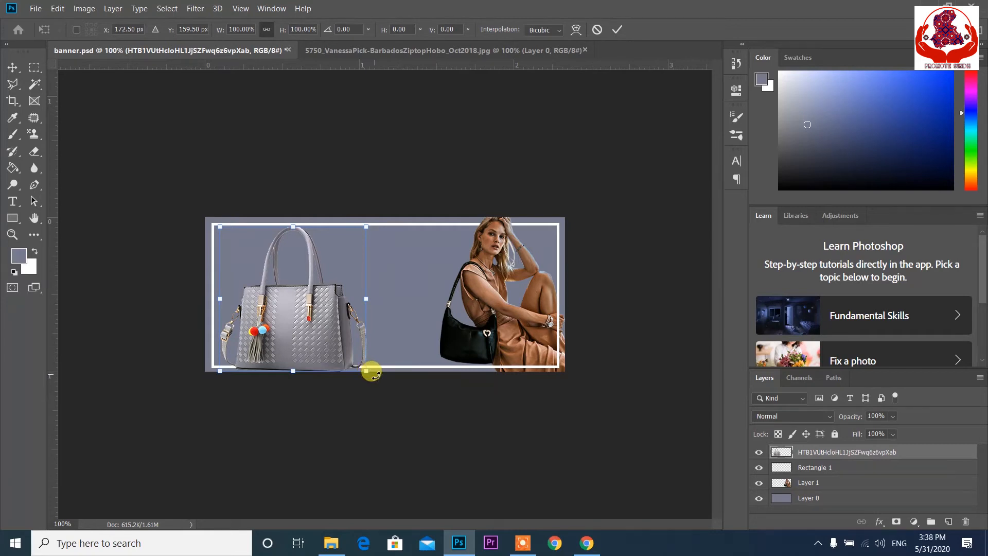
pyautogui.moveTo(372, 371); pyautogui.dragTo(304, 326)
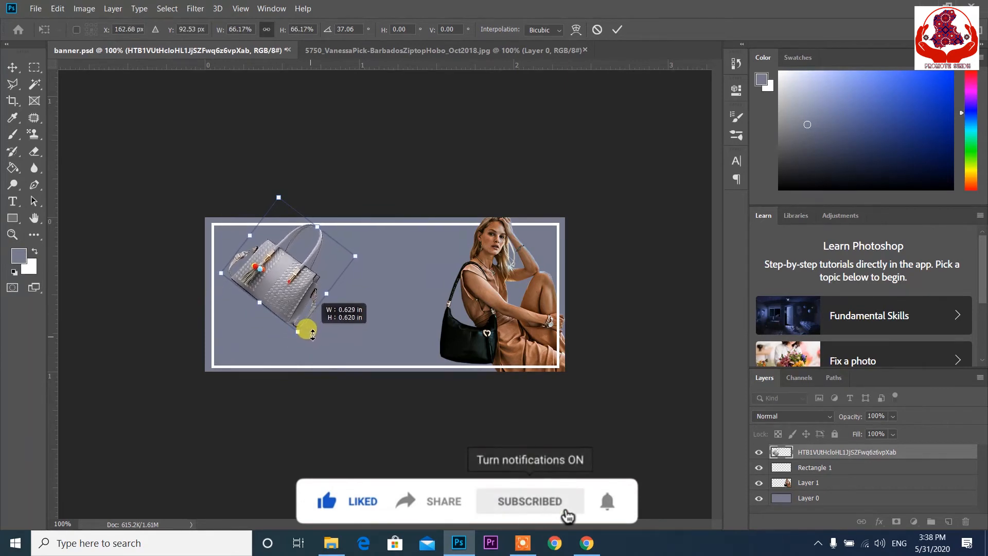
pyautogui.moveTo(286, 278); pyautogui.dragTo(251, 349)
pyautogui.moveTo(265, 383); pyautogui.dragTo(261, 331)
pyautogui.moveTo(268, 379); pyautogui.dragTo(252, 336)
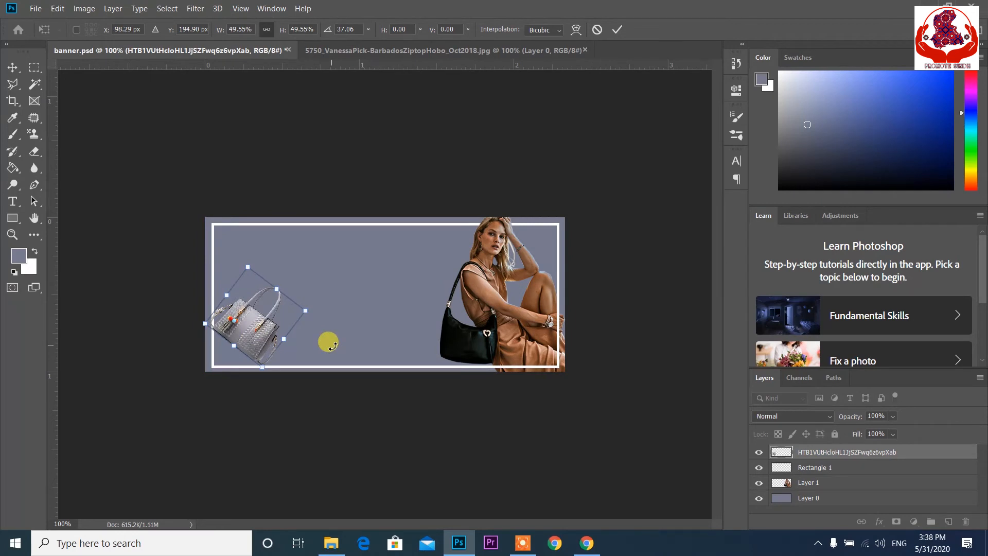
pyautogui.press('Return')
# Nudge the handbag's layer about 13 pixels down
pyautogui.press('Down')
pyautogui.press('Down')
pyautogui.press('Down')
pyautogui.press('Down')
pyautogui.press('Down')
pyautogui.press('Down')
pyautogui.press('Down')
pyautogui.press('Down')
pyautogui.press('Down')
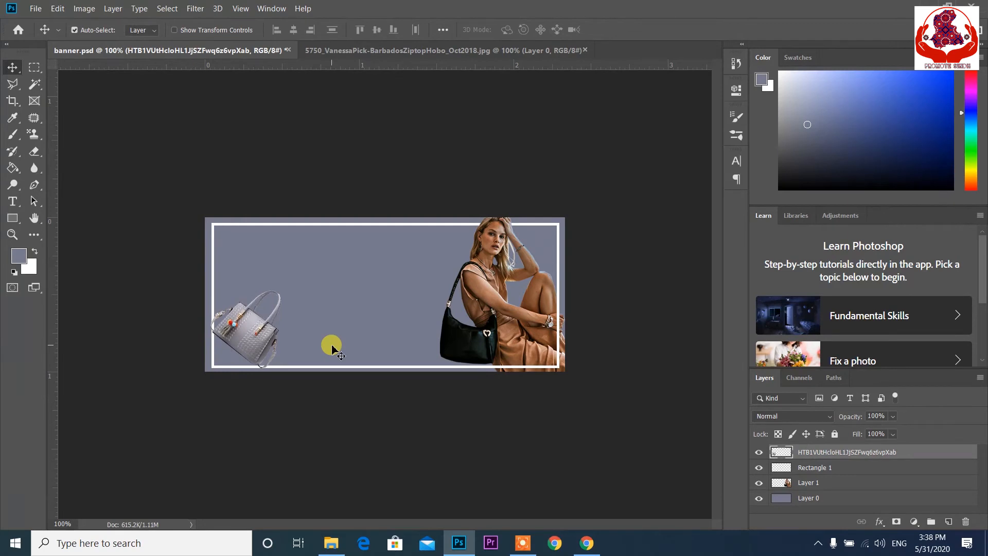
pyautogui.press('Down')
pyautogui.press('Down')
pyautogui.press('Down')
pyautogui.press('Down')
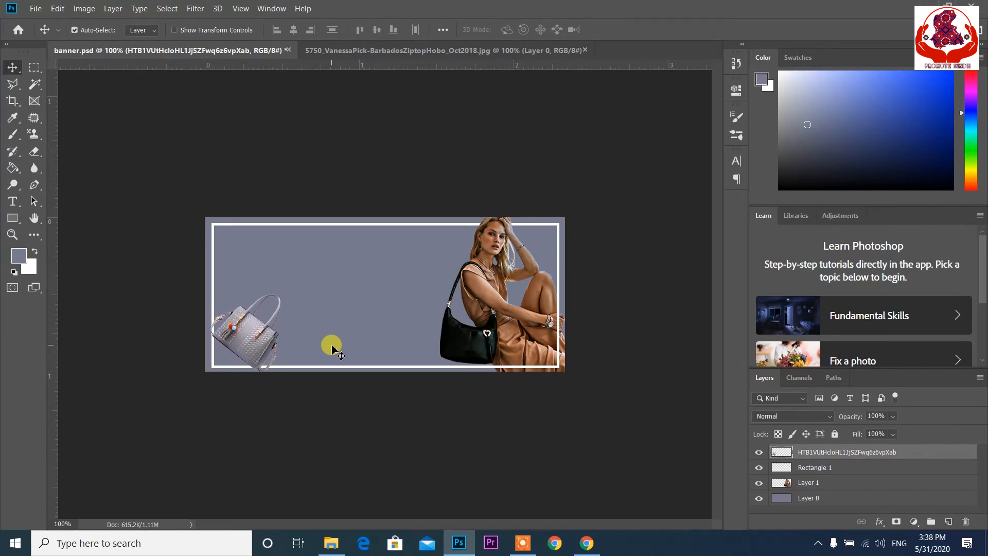
# Nudge the handbag cutout slightly further down
pyautogui.press('Down')
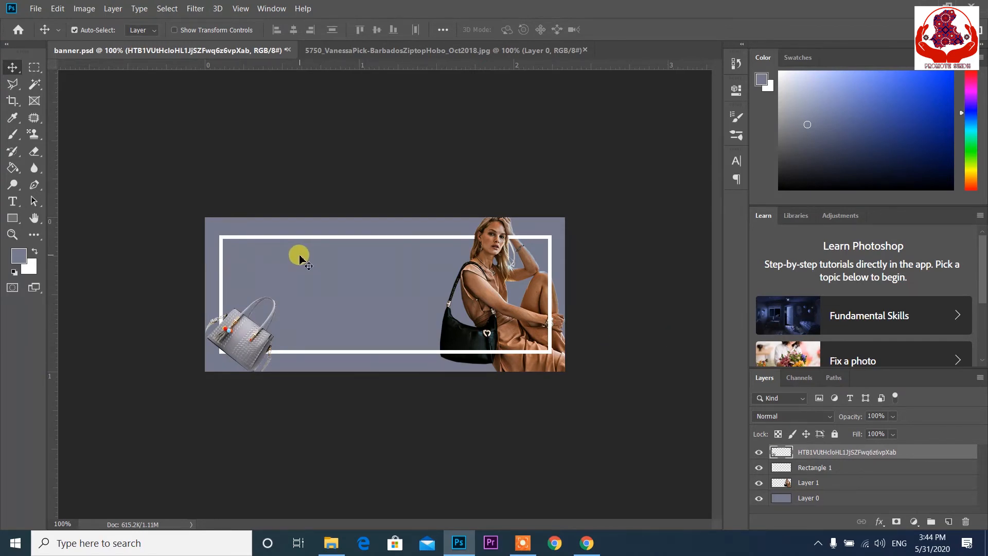
# Add a 30 pt Cambria Bold text reading LOGO in the upper-left area inside the white frame
pyautogui.click(12, 201)
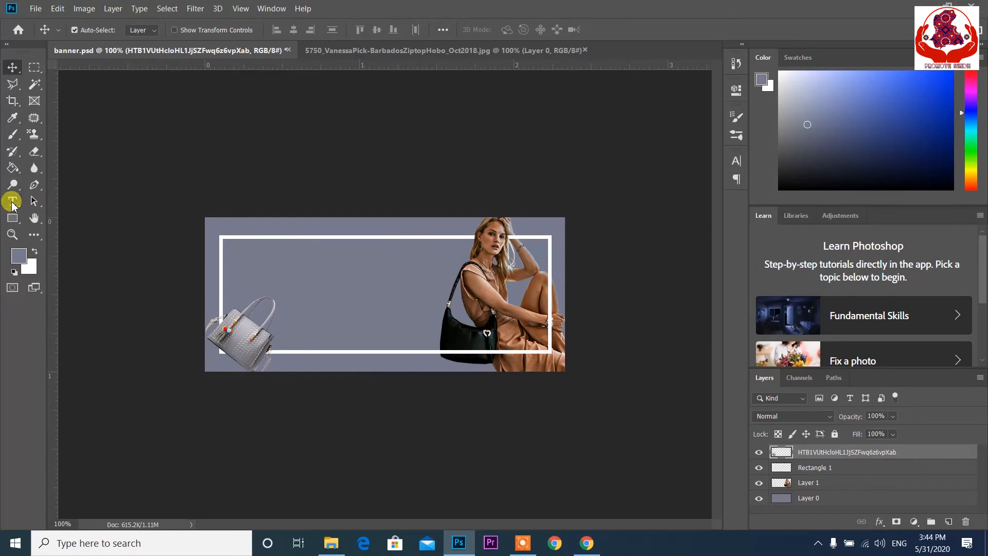
pyautogui.hotkey('ctrl', '+')
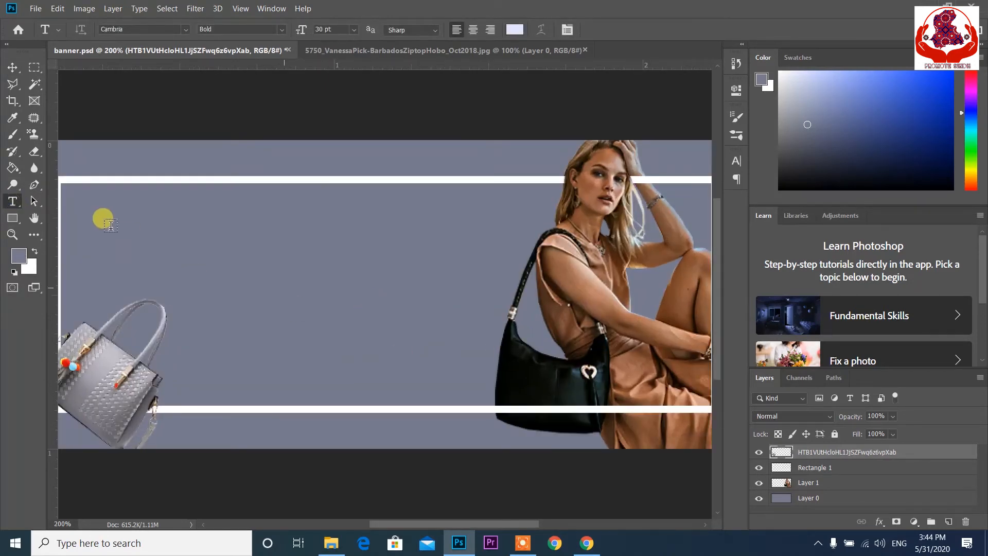
pyautogui.moveTo(449, 523); pyautogui.dragTo(421, 525)
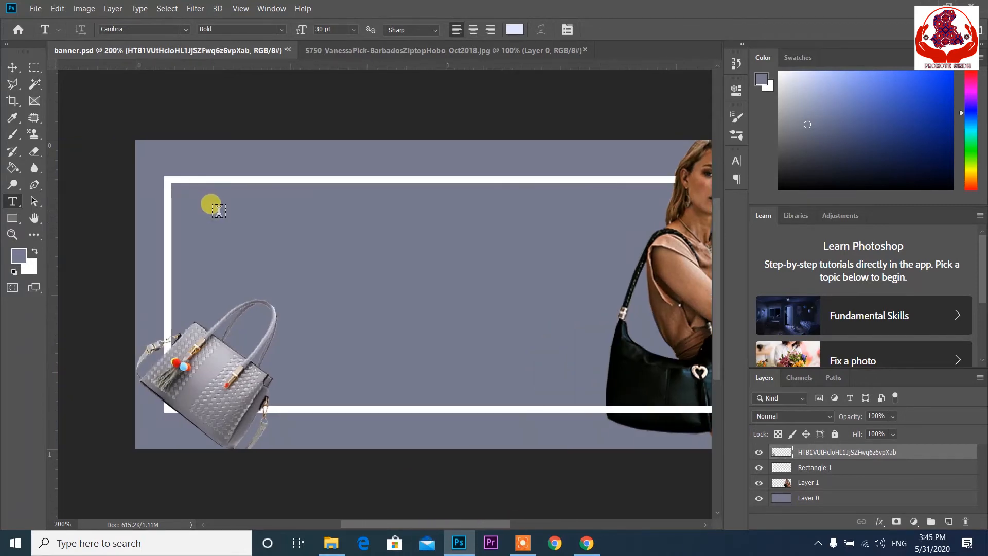
pyautogui.click(238, 211)
pyautogui.click(328, 216)
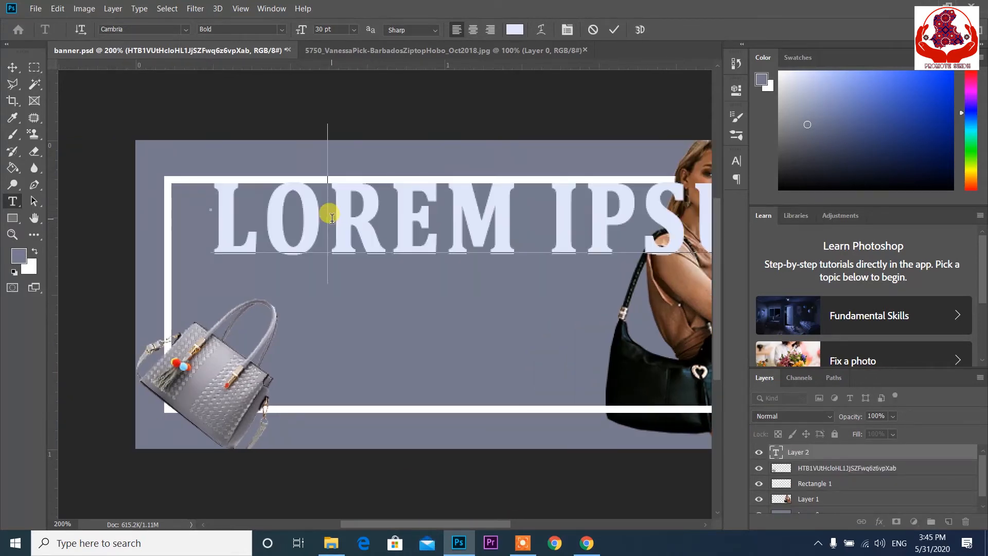
pyautogui.hotkey('ctrl', 'a')
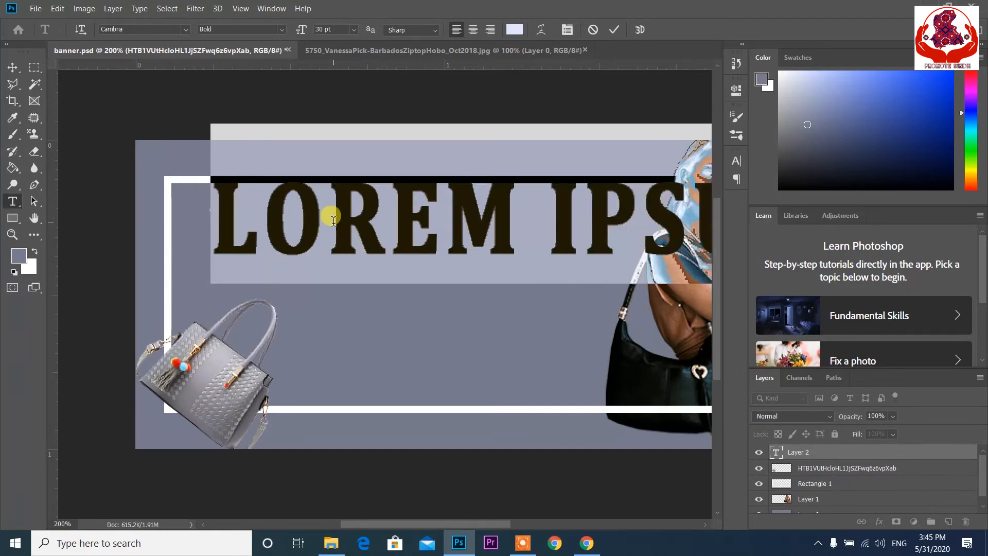
pyautogui.click(334, 220)
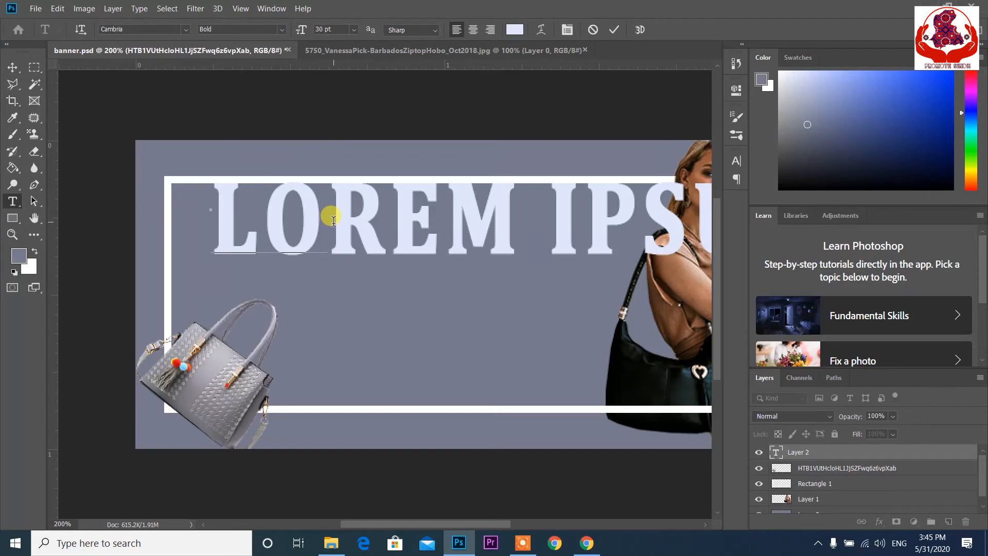
pyautogui.press('Delete')
pyautogui.press('Delete')
pyautogui.press('Delete')
pyautogui.press('Delete')
pyautogui.press('Delete')
pyautogui.press('Delete')
pyautogui.press('Delete')
pyautogui.press('Delete')
pyautogui.press('Delete')
pyautogui.write('GO')
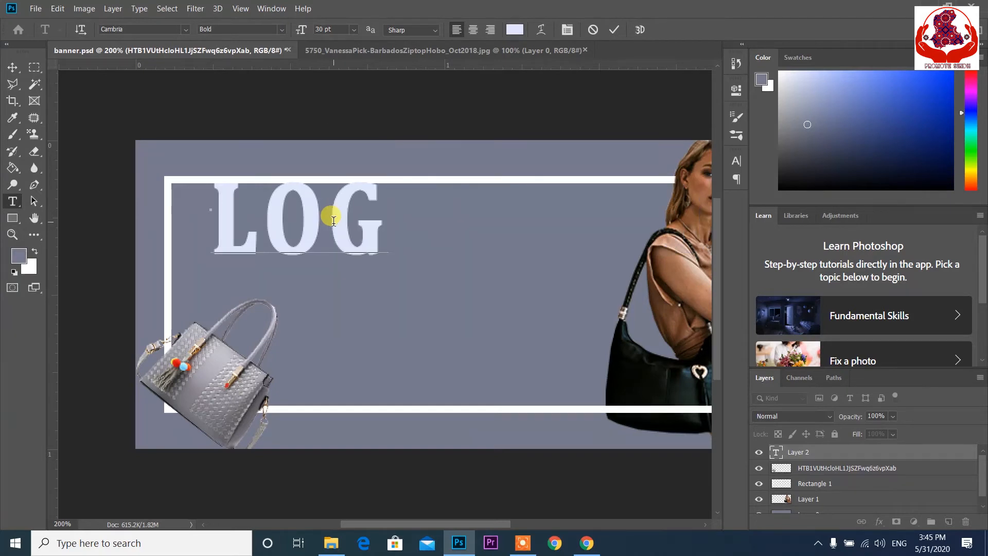
pyautogui.click(12, 67)
# Set the LOGO text's size to 15 pt and move it into the white frame's upper-left corner
pyautogui.moveTo(458, 525); pyautogui.dragTo(491, 526)
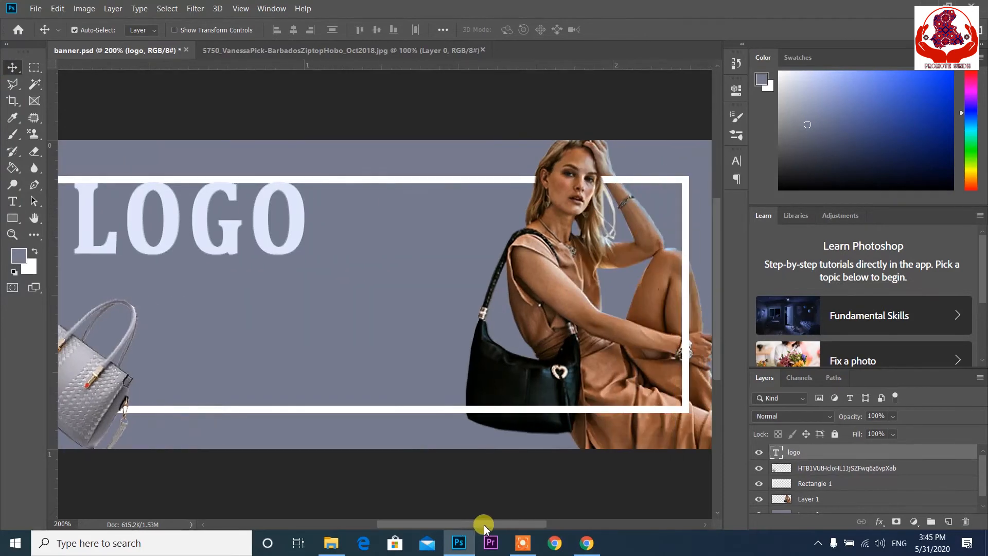
pyautogui.hotkey('ctrl', '-')
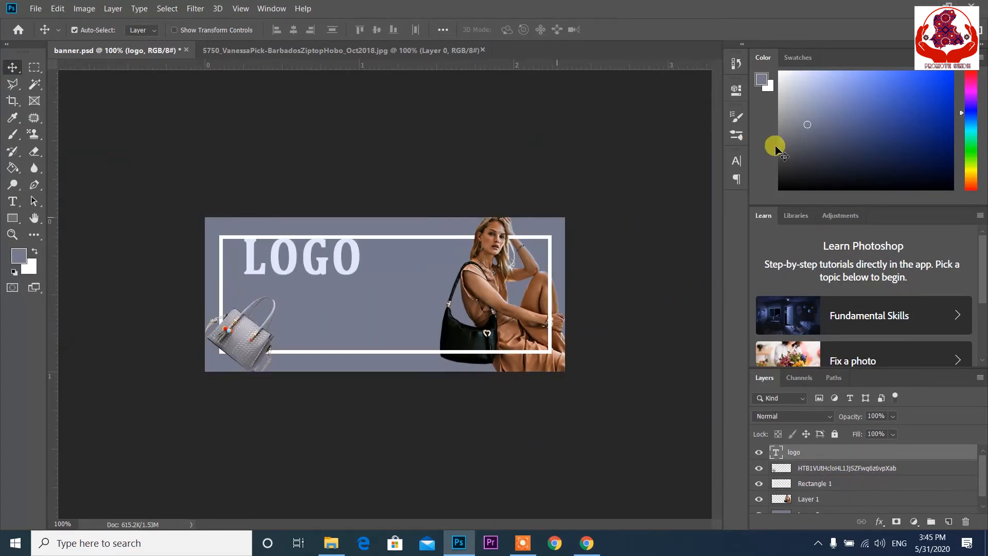
pyautogui.click(736, 90)
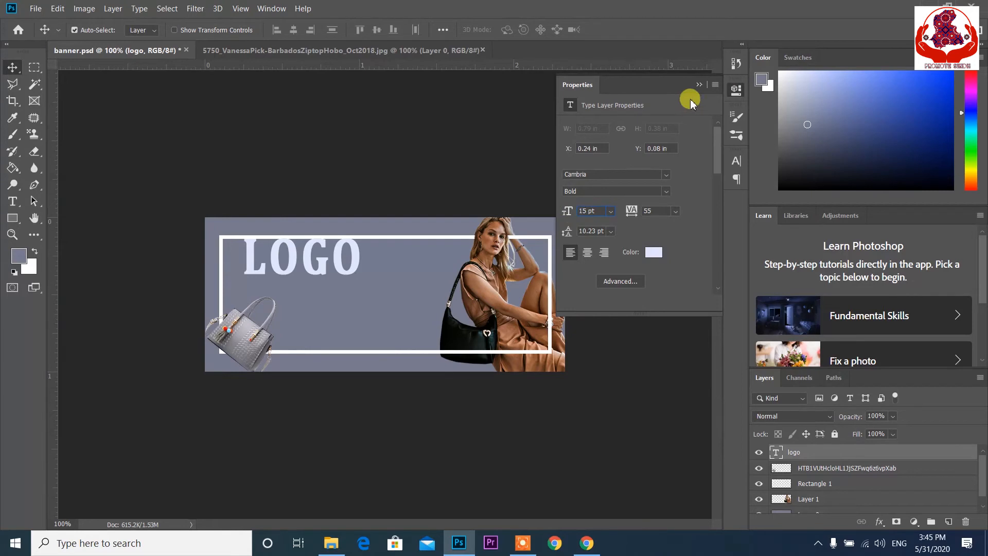
pyautogui.click(698, 86)
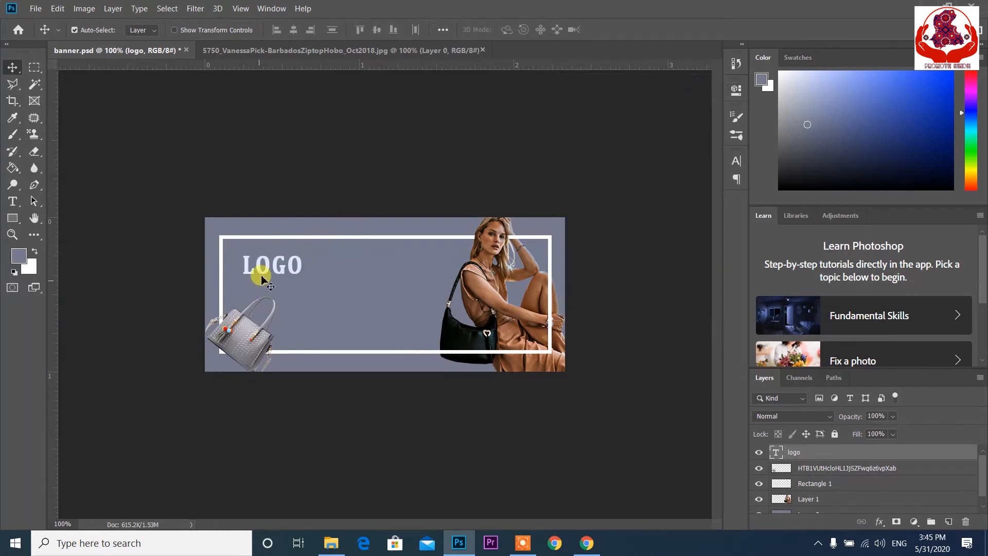
pyautogui.moveTo(266, 272); pyautogui.dragTo(254, 261)
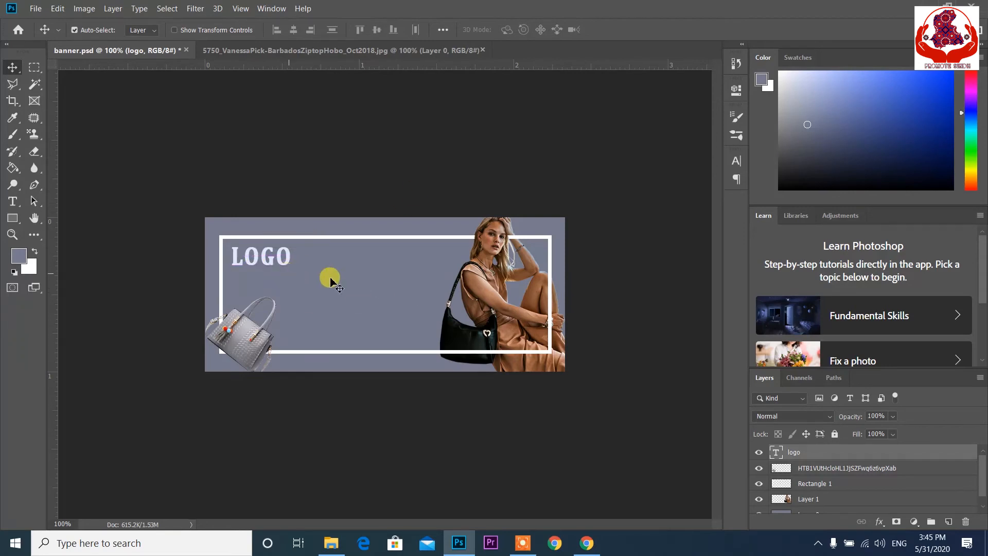
# Change the LOGO text's colour to bright green (00ff00)
pyautogui.click(736, 89)
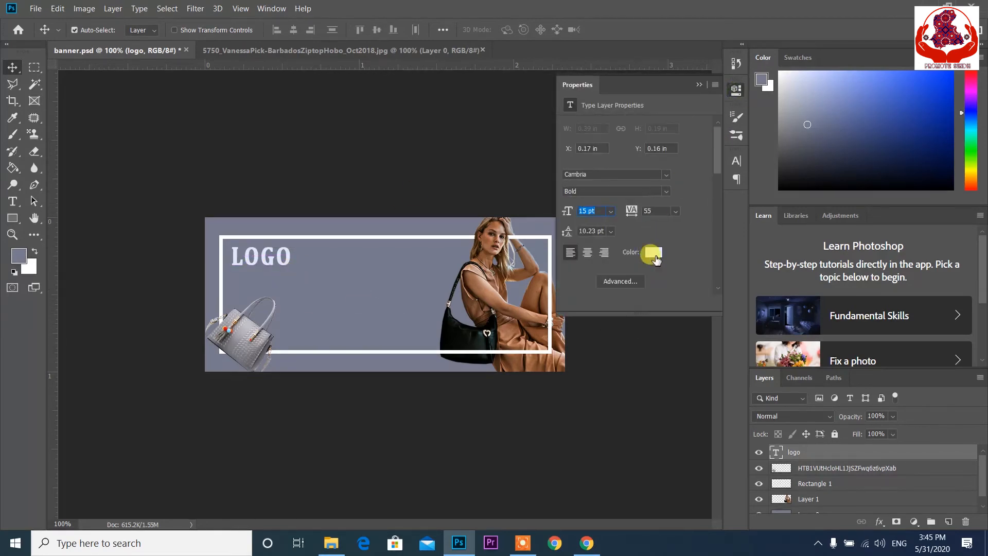
pyautogui.click(655, 257)
pyautogui.moveTo(755, 257); pyautogui.dragTo(786, 240)
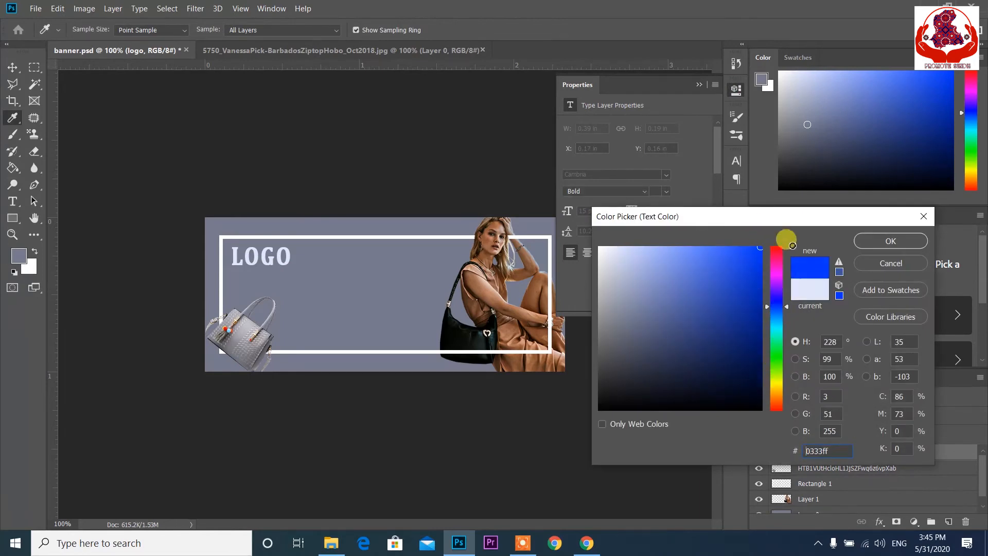
pyautogui.click(768, 417)
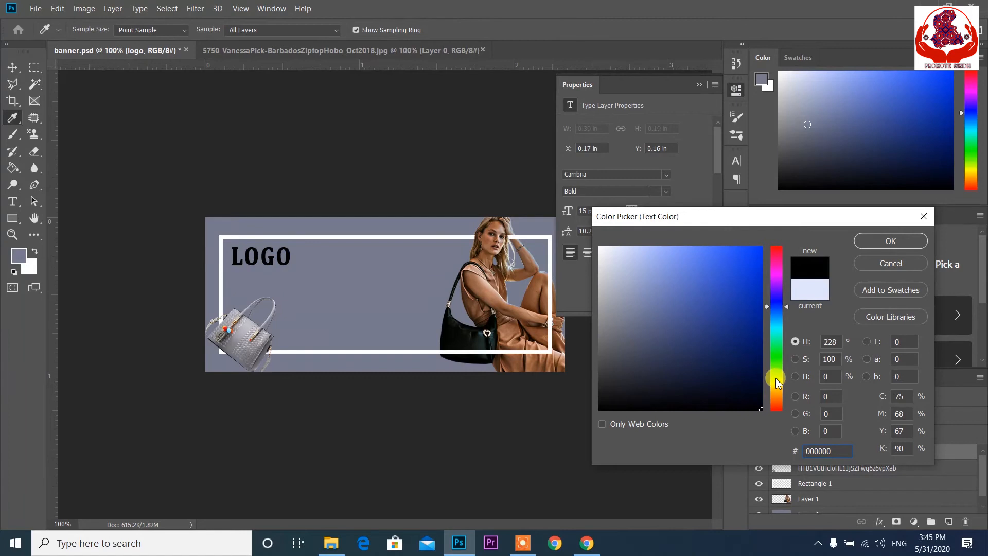
pyautogui.click(777, 356)
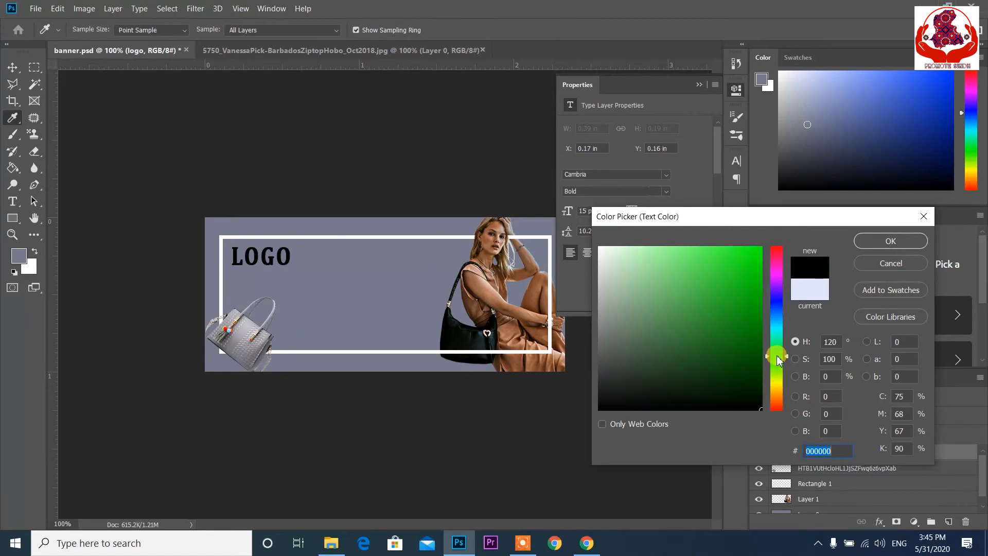
pyautogui.moveTo(742, 278); pyautogui.dragTo(790, 218)
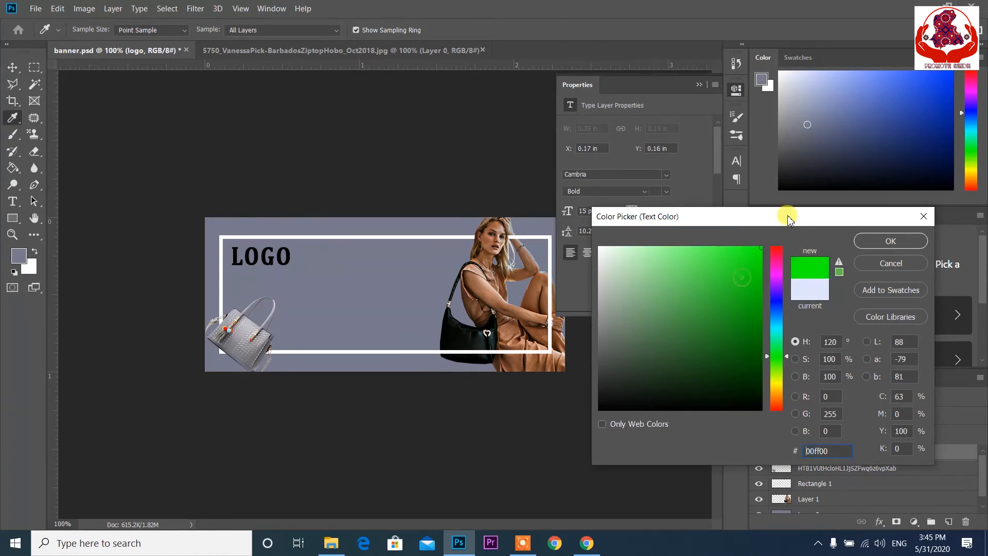
pyautogui.click(892, 242)
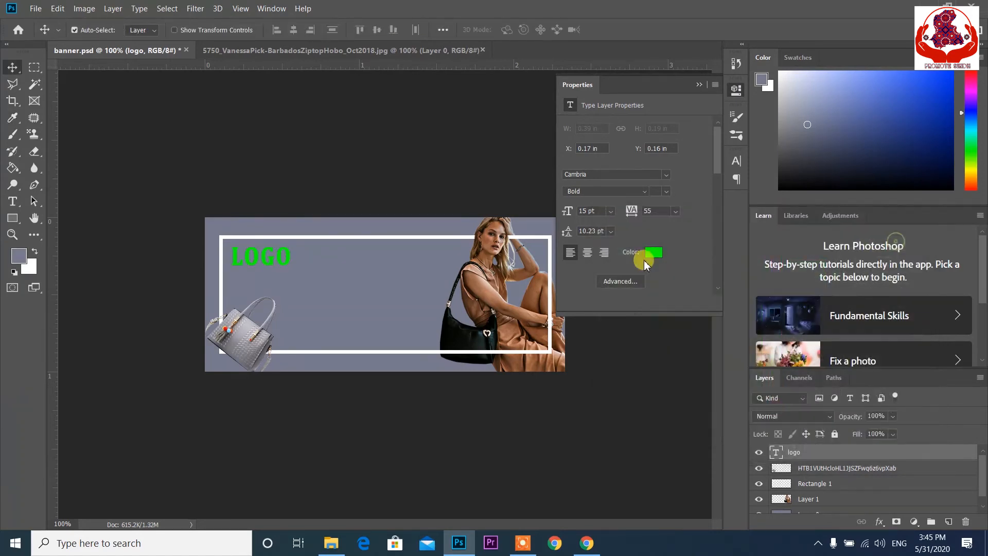
pyautogui.click(699, 86)
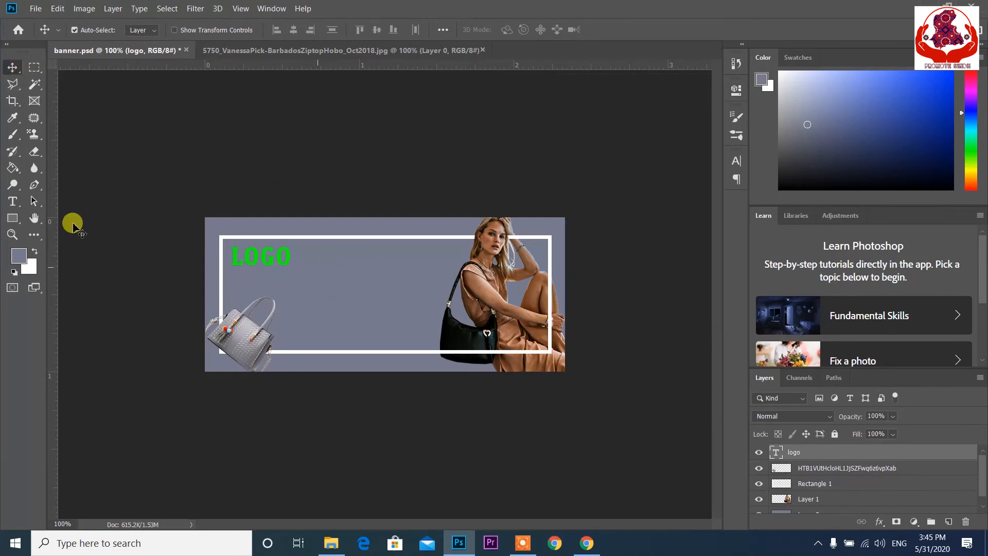
# Draw a rectangle of about 182 x 37 px beside the LOGO text, with a red fill and no stroke
pyautogui.click(13, 217)
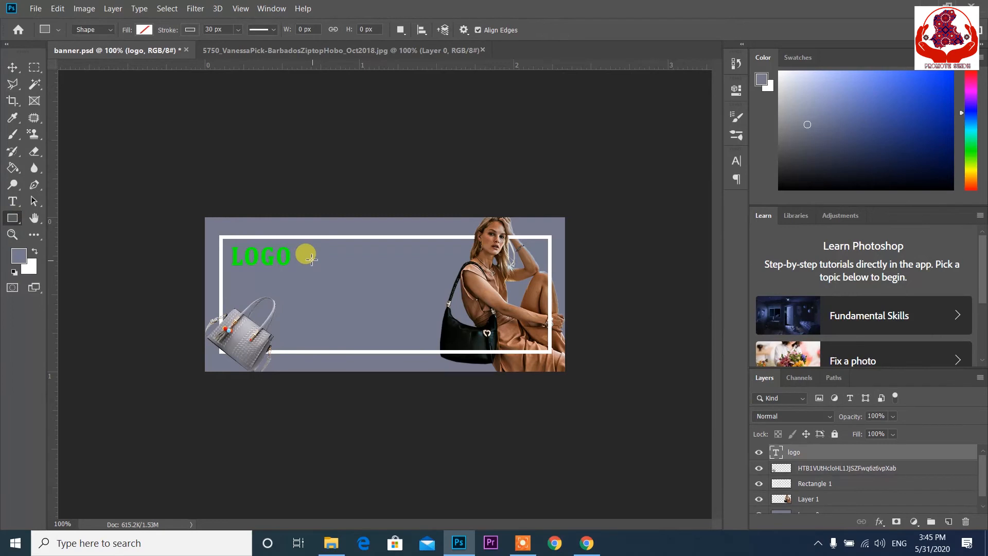
pyautogui.moveTo(312, 254); pyautogui.dragTo(407, 273)
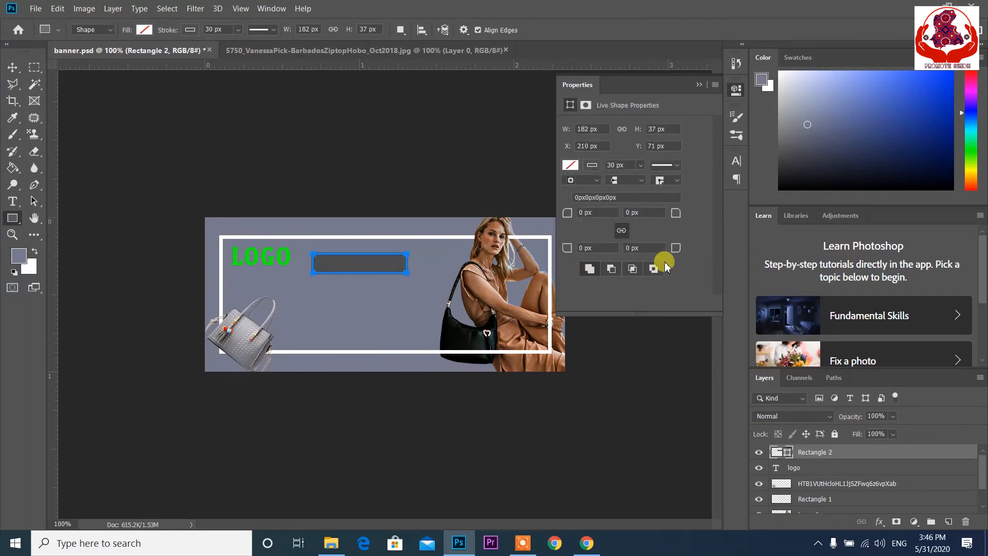
pyautogui.click(569, 165)
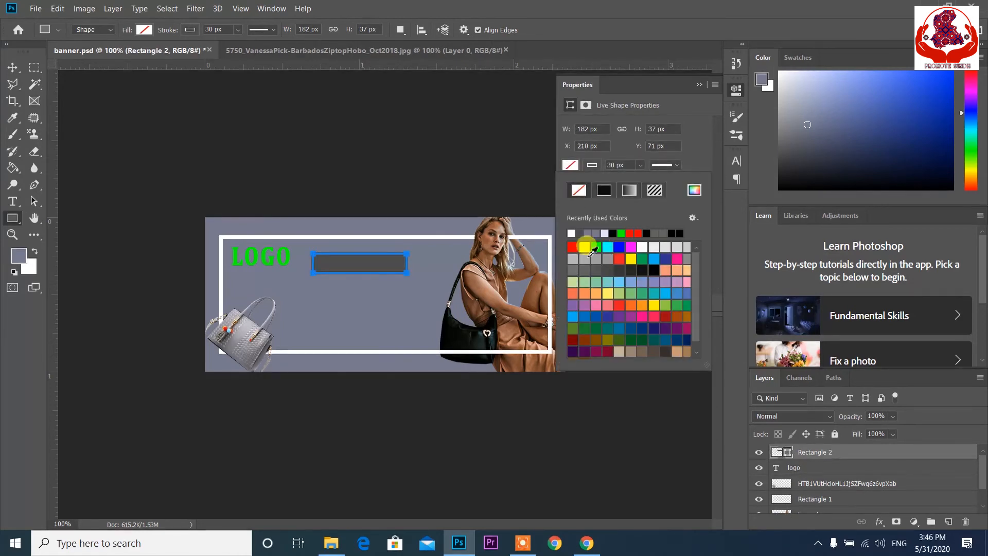
pyautogui.click(573, 248)
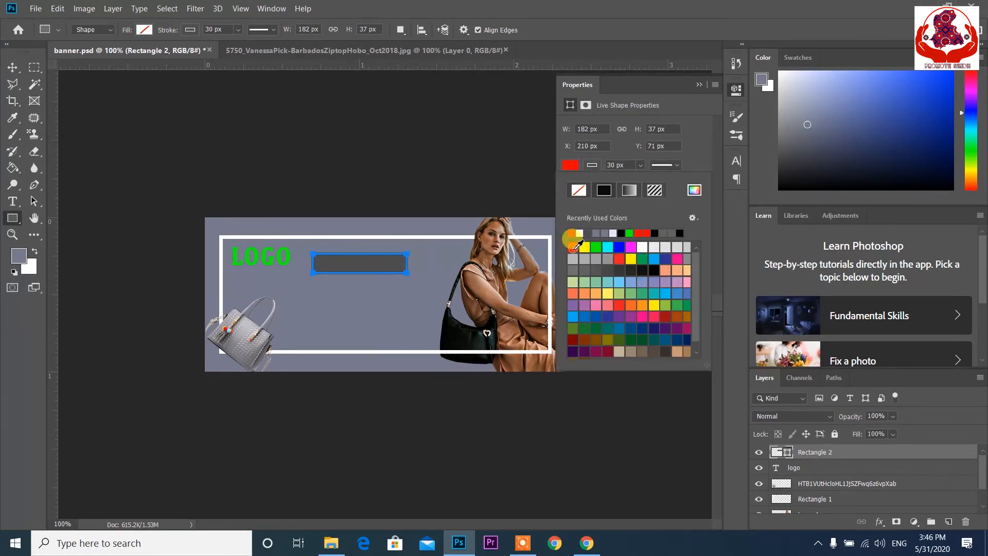
pyautogui.click(596, 166)
pyautogui.click(579, 192)
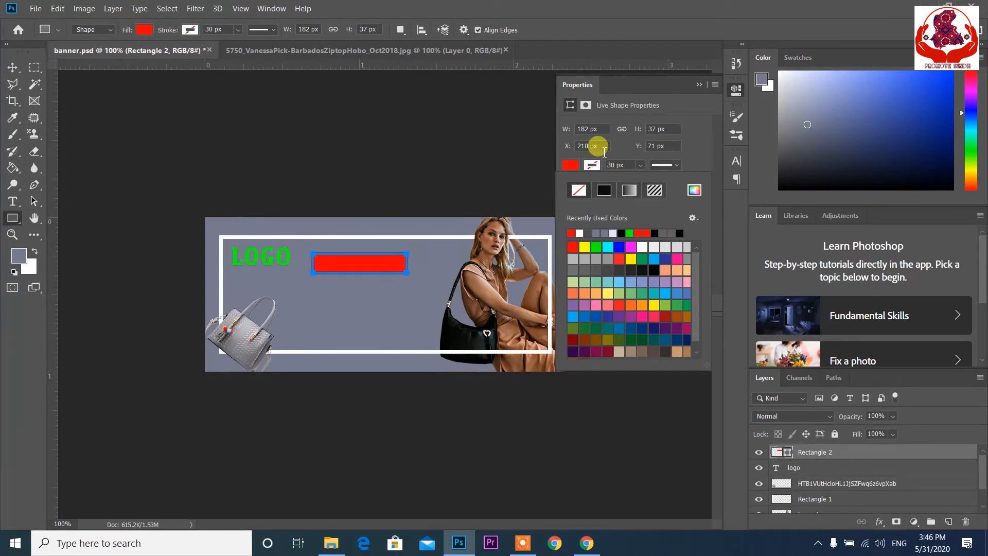
pyautogui.click(698, 84)
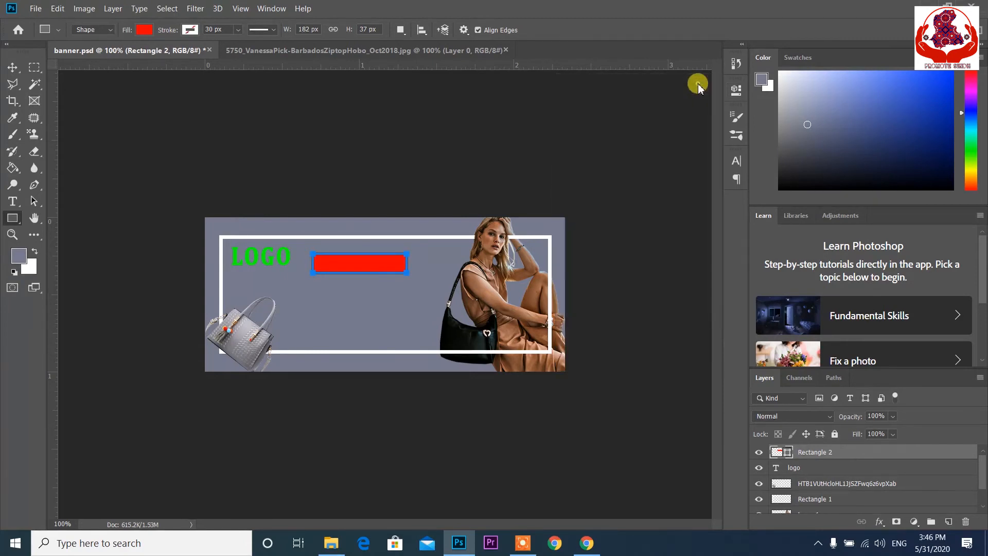
# Move the red rectangle up to about Y 55 px, level with the LOGO text
pyautogui.click(11, 66)
pyautogui.click(333, 271)
pyautogui.moveTo(334, 266); pyautogui.dragTo(332, 257)
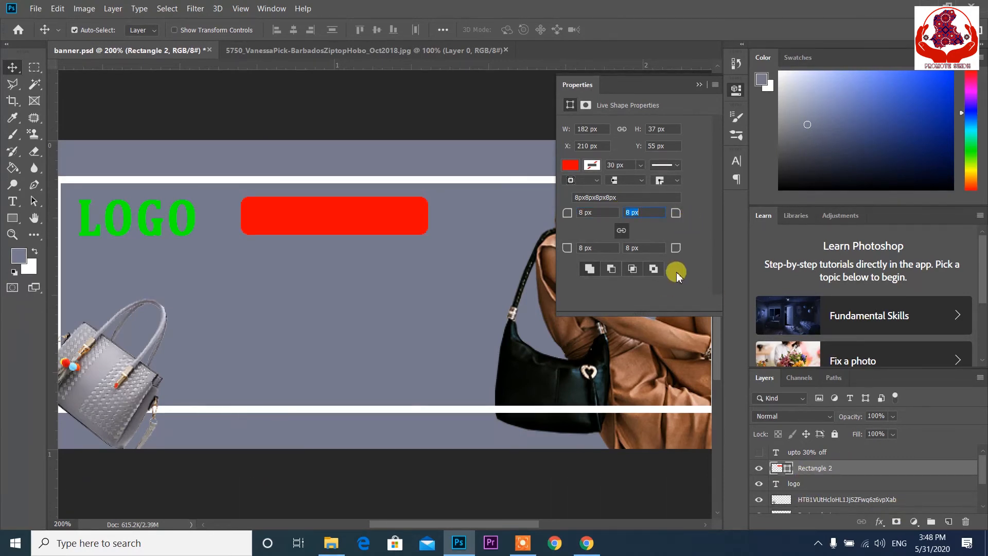
# Close the rectangle's properties and show the hidden "upto 30% off" text layer over the red rectangle
pyautogui.click(699, 85)
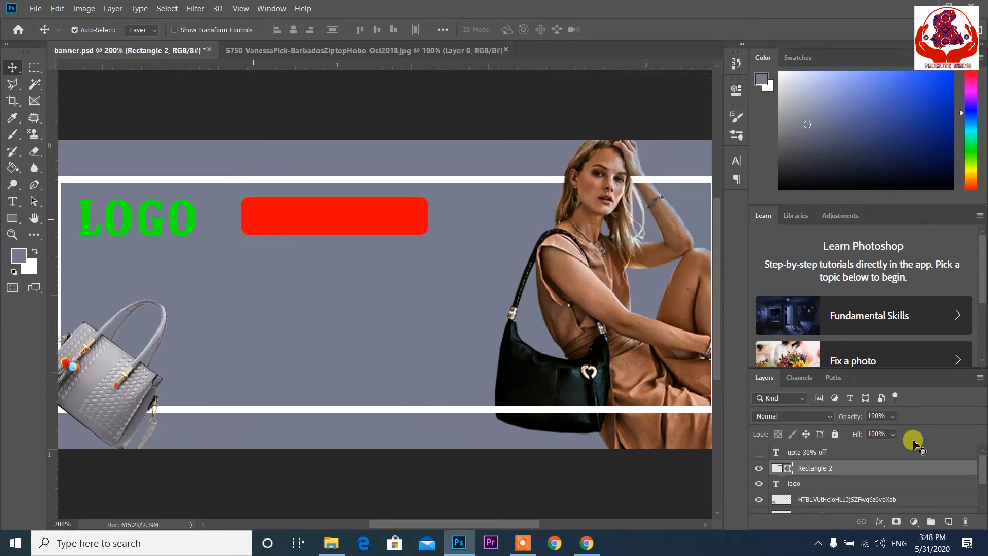
pyautogui.click(759, 453)
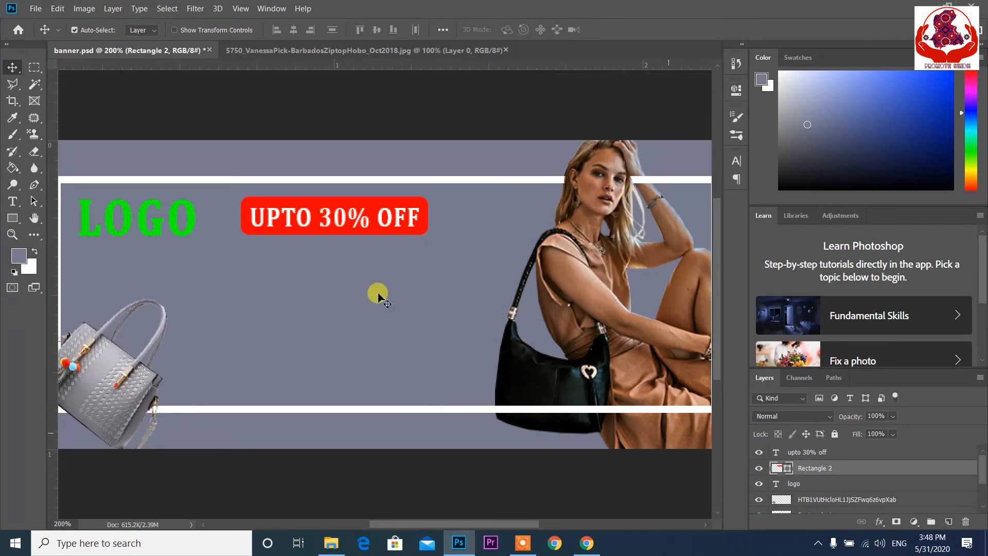